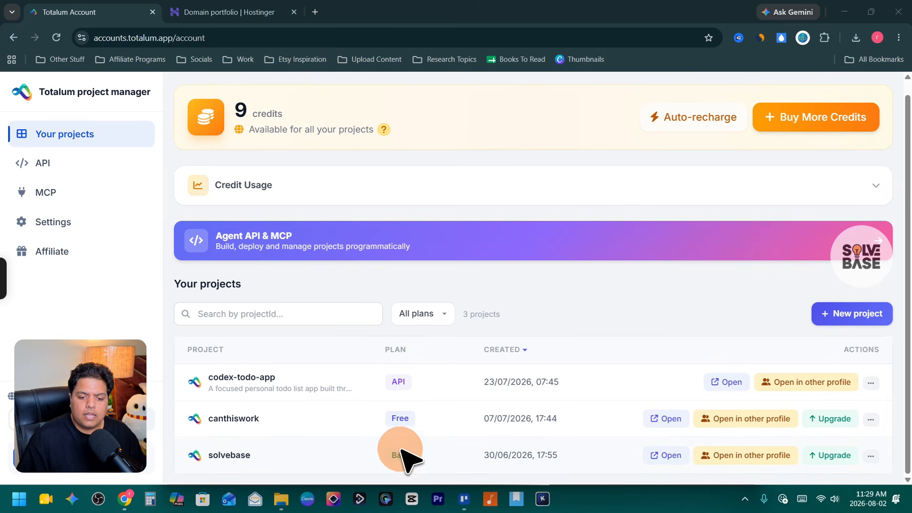
# Step: Review Totalum's pricing plans to see which ones include a custom domain
pyautogui.click(313, 11)
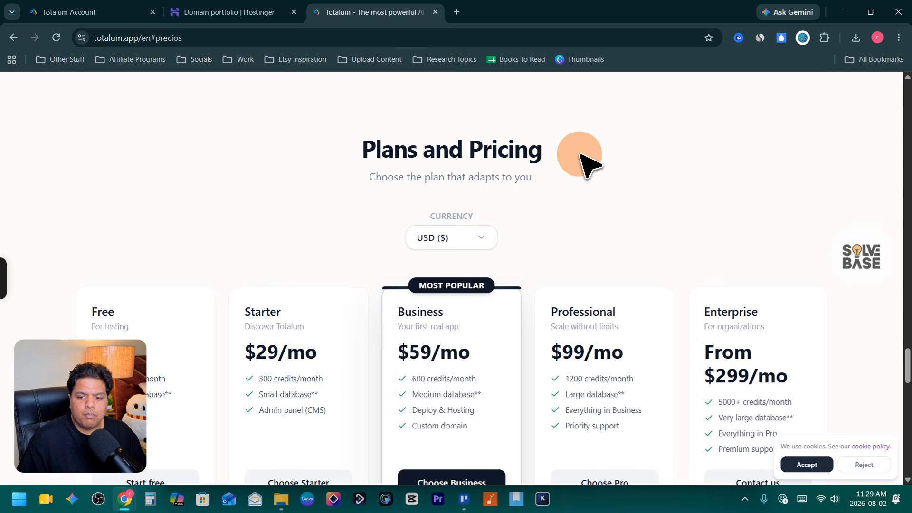
pyautogui.scroll(-1, 580, 155)
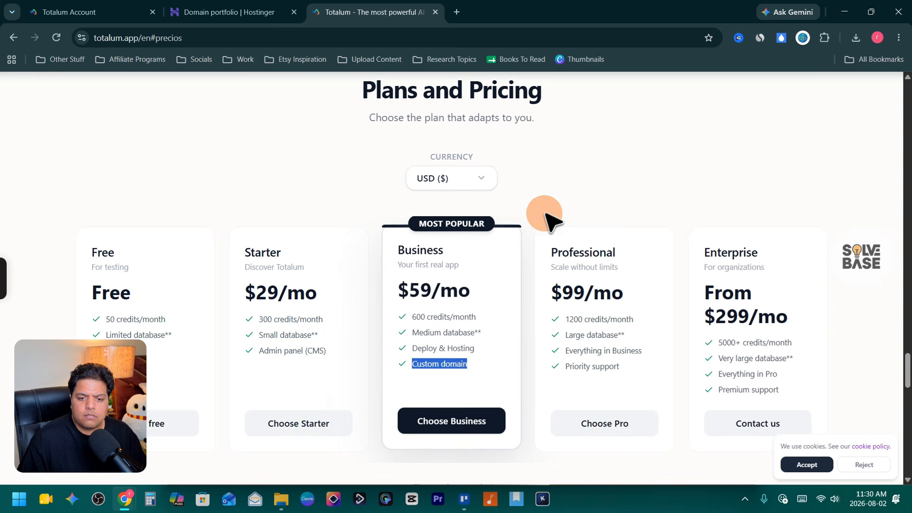
pyautogui.click(568, 181)
pyautogui.scroll(-1, 533, 204)
pyautogui.scroll(1, 463, 240)
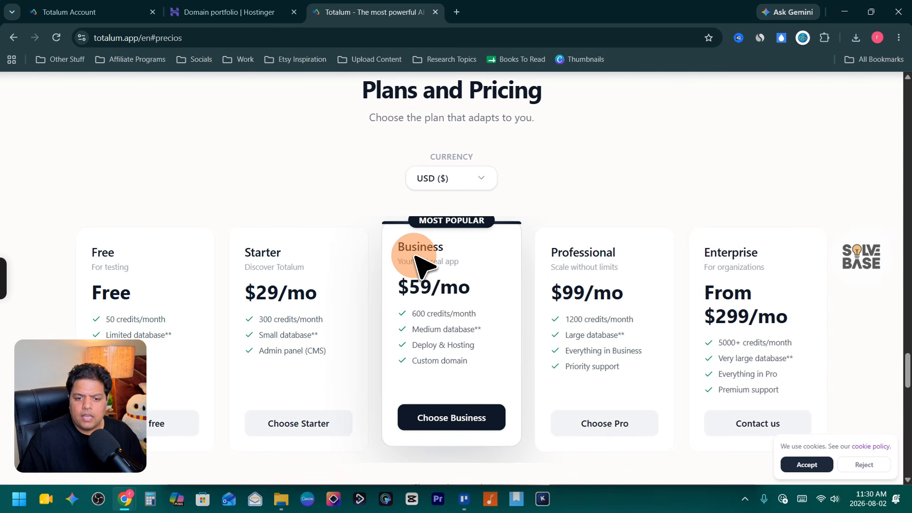
# Step: Return to the Totalum account's project list and open the solvebase project
pyautogui.click(86, 14)
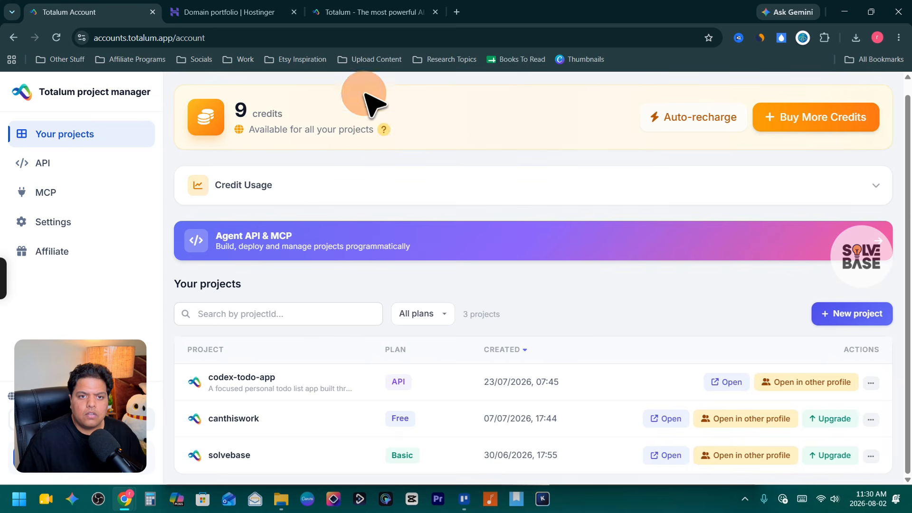
pyautogui.moveTo(388, 21)
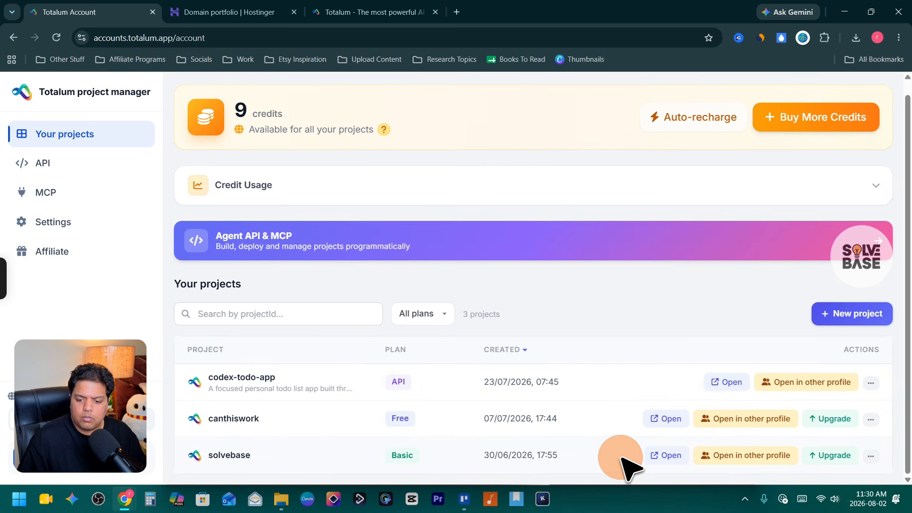
pyautogui.click(658, 451)
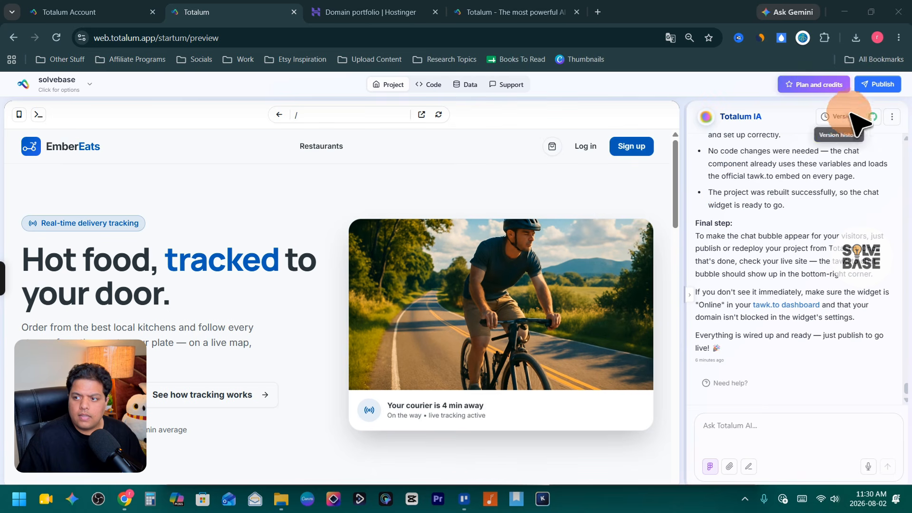
# Step: Delete the existing custom domain app.solvebasetech.org from the project's publishing settings
pyautogui.click(877, 84)
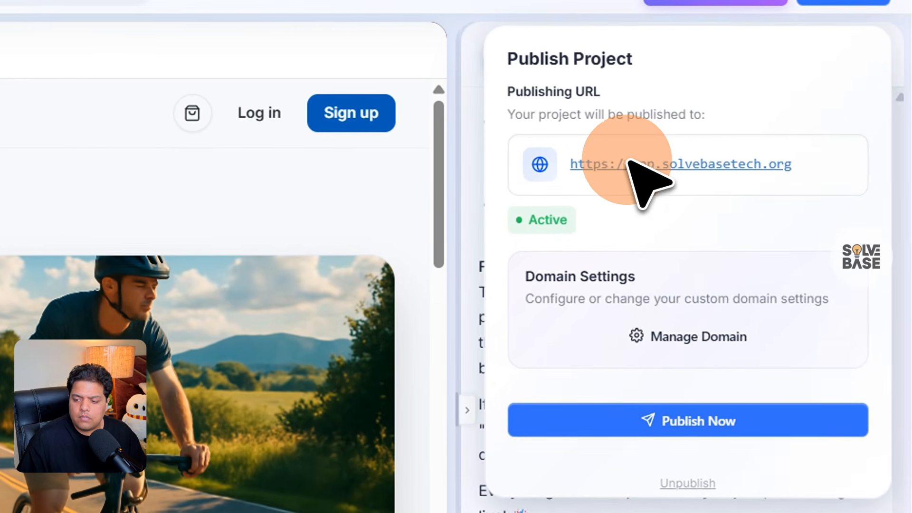
pyautogui.click(679, 338)
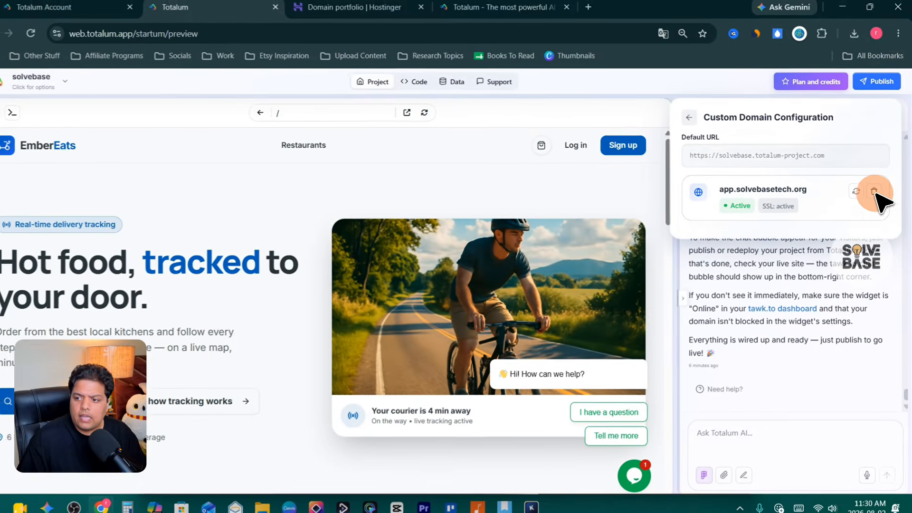
pyautogui.click(874, 192)
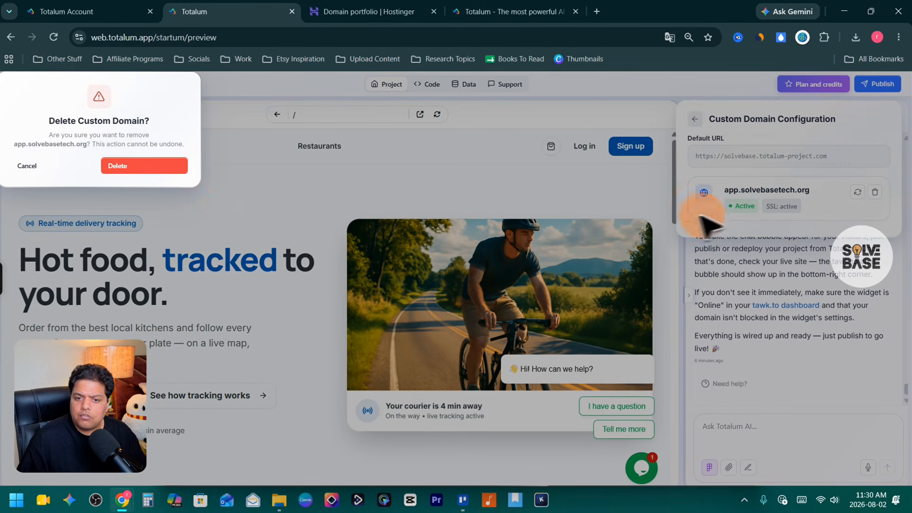
pyautogui.click(119, 164)
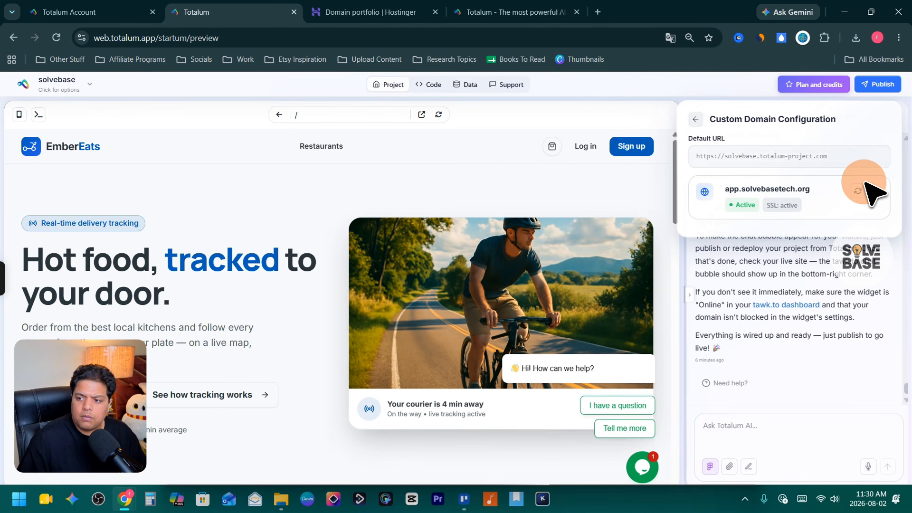
pyautogui.click(696, 120)
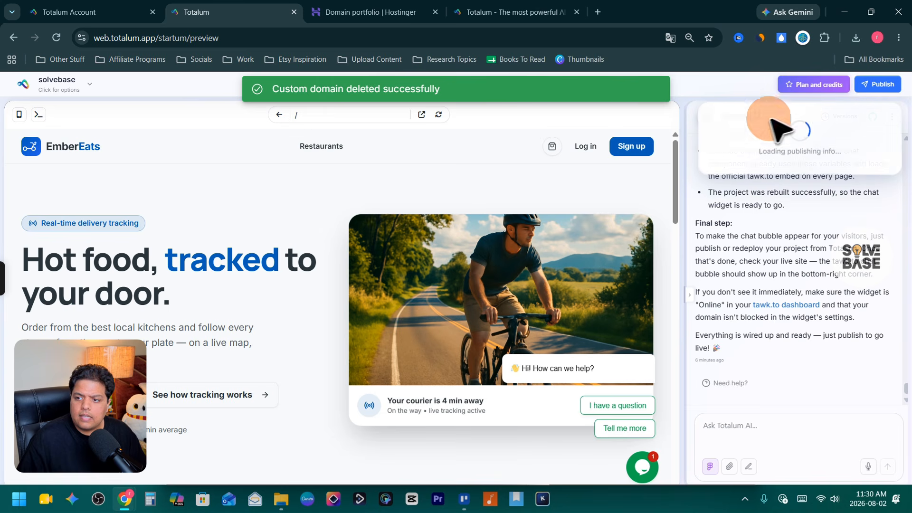
# Step: Reopen the project's publishing options and start adding a new custom domain
pyautogui.click(875, 86)
pyautogui.click(875, 86)
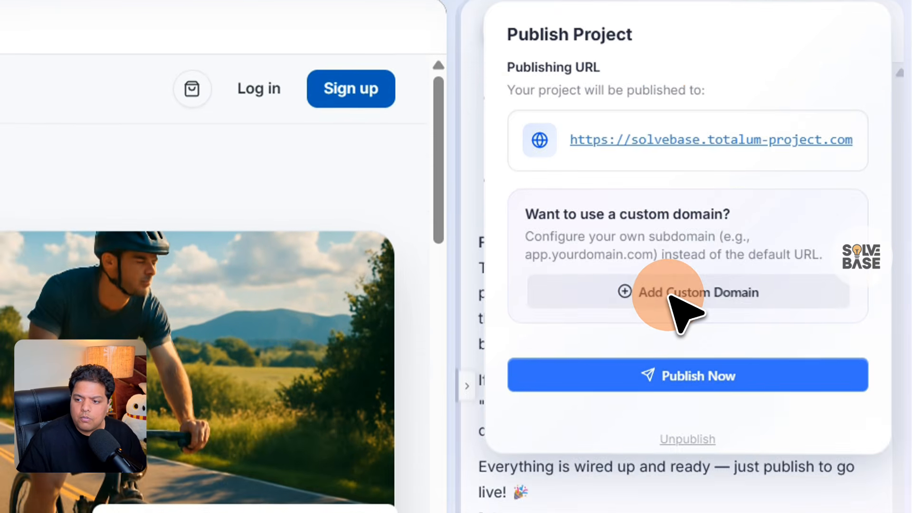
pyautogui.click(673, 458)
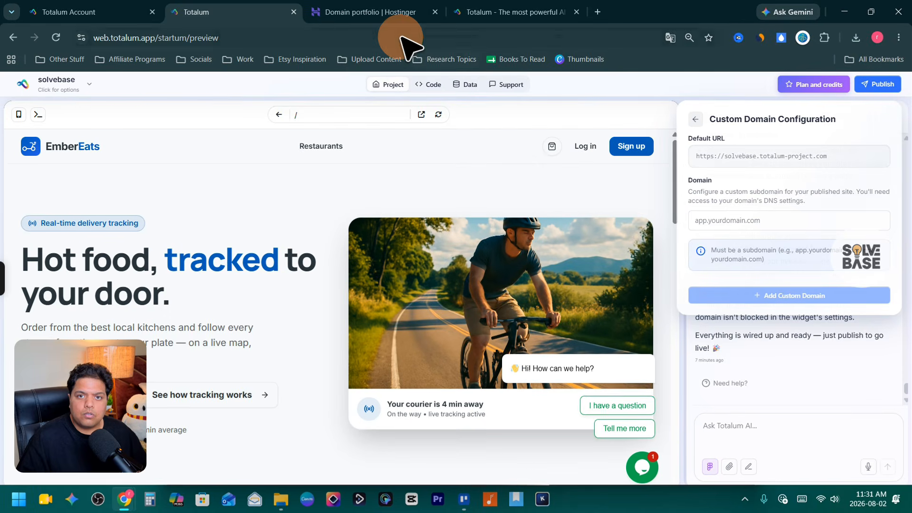
# Step: Switch to Hostinger, open the management page of solvebasetutorials.site and copy the domain name
pyautogui.click(387, 12)
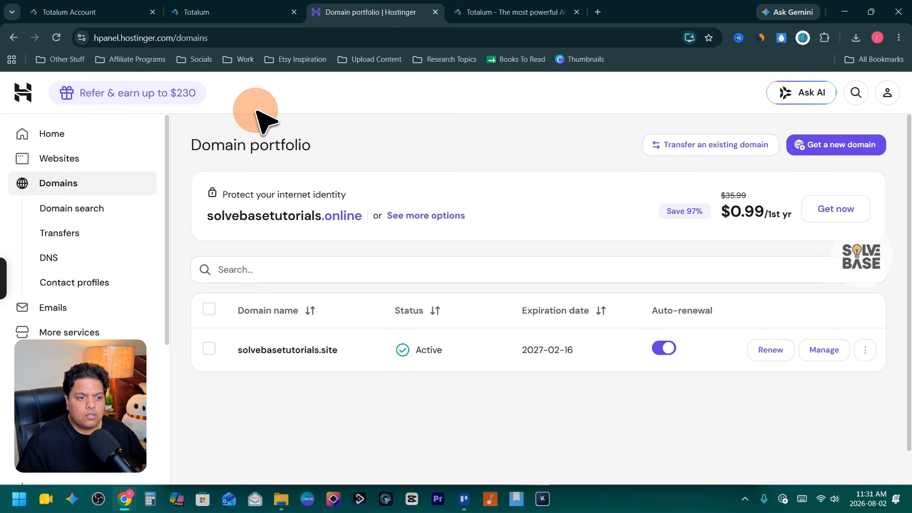
pyautogui.click(62, 186)
pyautogui.click(65, 185)
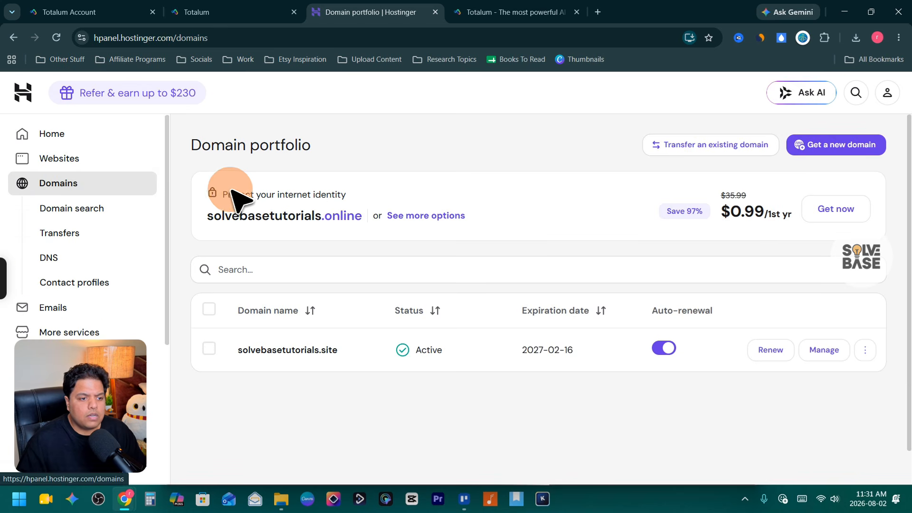
pyautogui.scroll(-1, 285, 199)
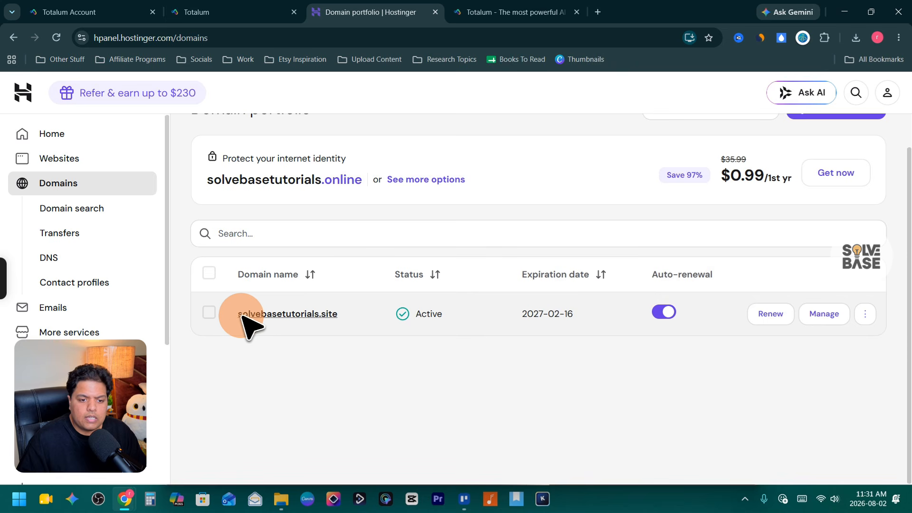
pyautogui.click(831, 315)
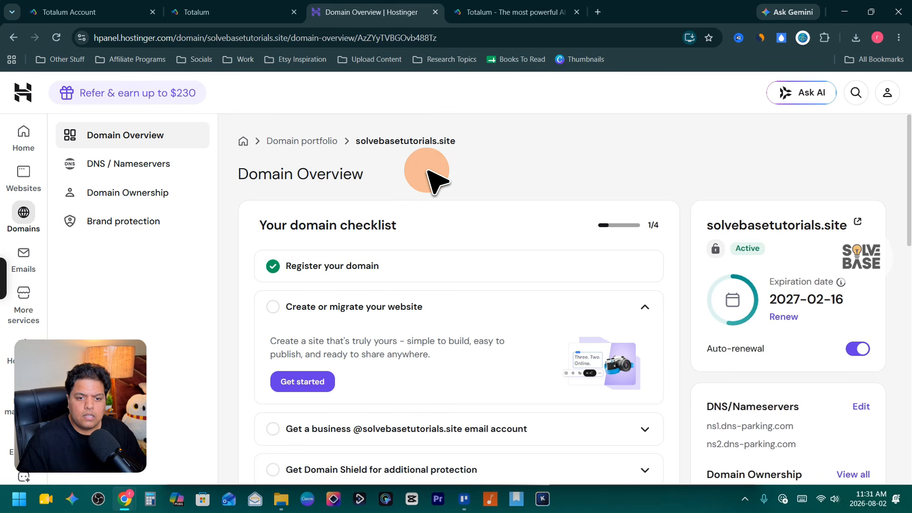
pyautogui.moveTo(456, 141); pyautogui.dragTo(381, 144)
pyautogui.hotkey('ctrl', 'c')
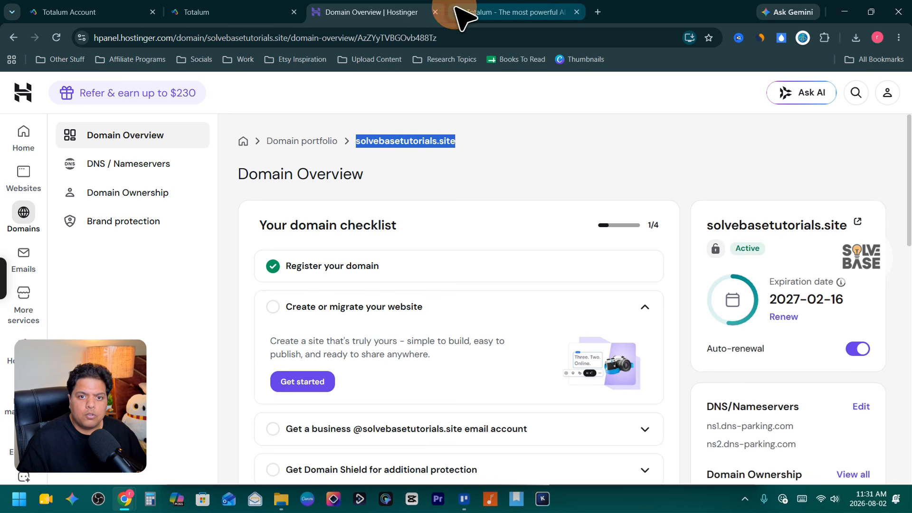
# Step: Back in the Totalum project, enter app.solvebasetutorials.site as the custom domain
pyautogui.click(491, 16)
pyautogui.click(766, 222)
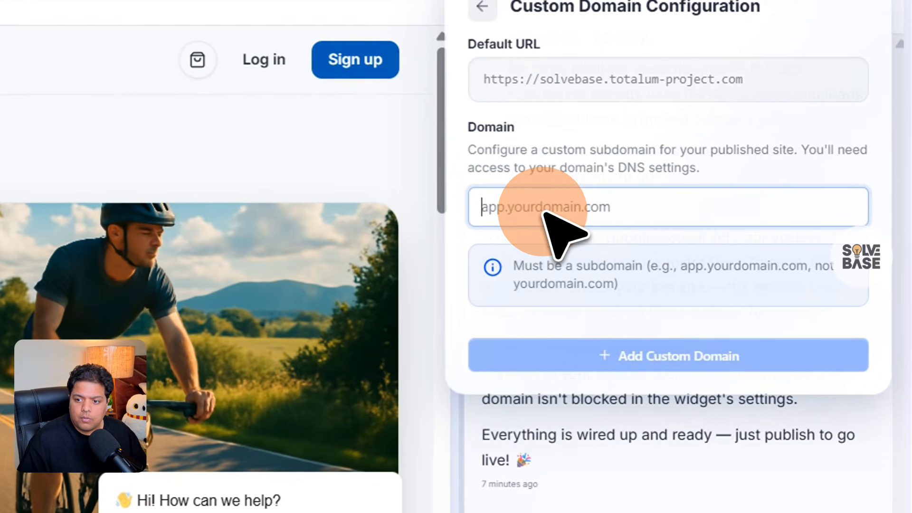
pyautogui.hotkey('ctrl', 'v')
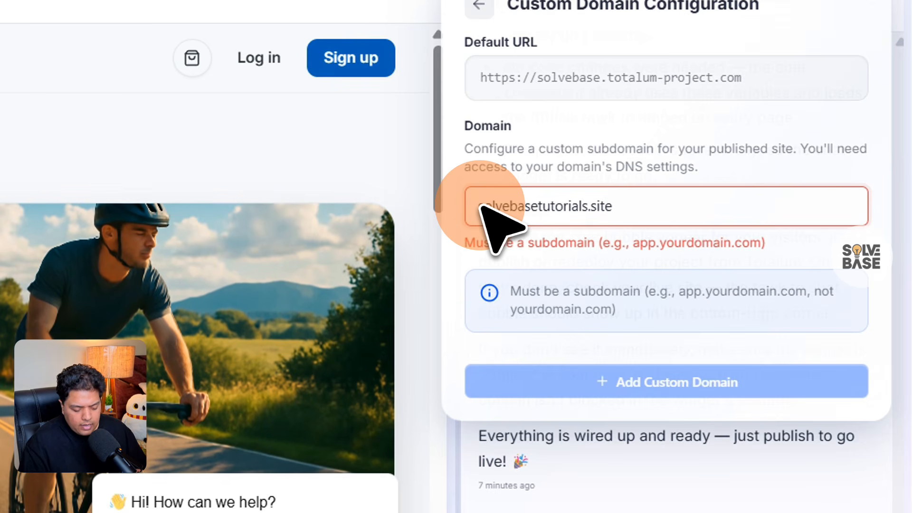
pyautogui.write(',')
pyautogui.press('BackSpace')
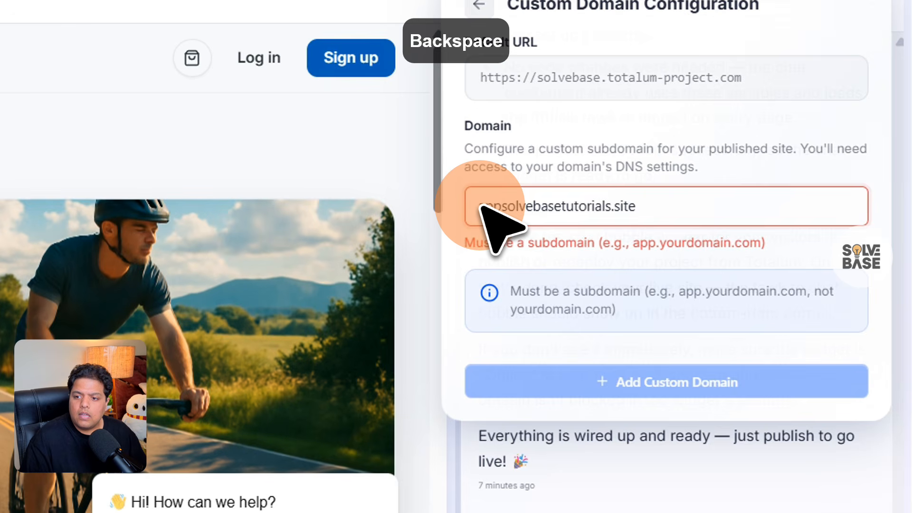
pyautogui.write('.')
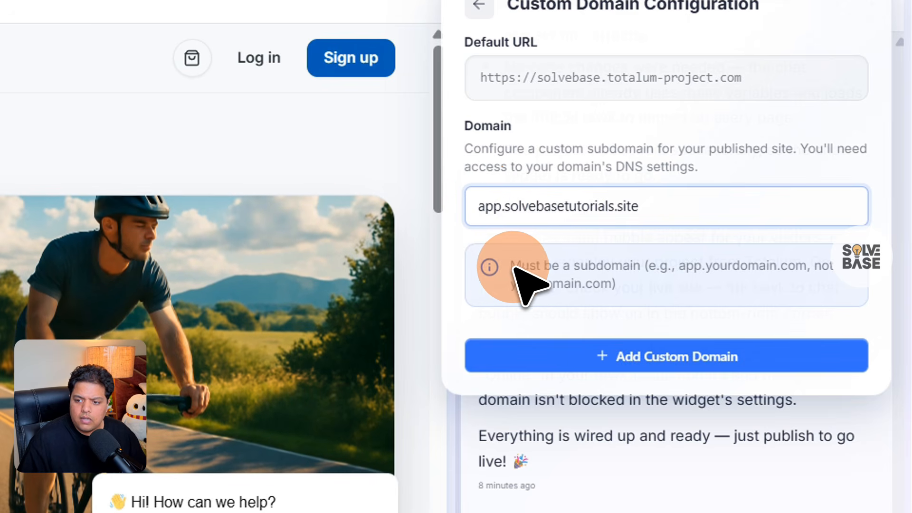
# Step: Check the note on the required subdomain format and add the entered custom domain to the project
pyautogui.moveTo(512, 264); pyautogui.dragTo(650, 270)
pyautogui.click(649, 269)
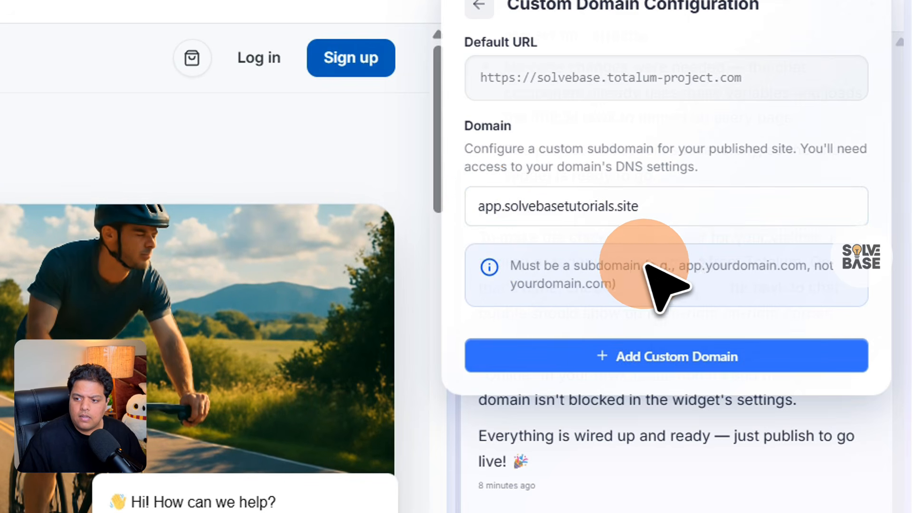
pyautogui.moveTo(513, 285); pyautogui.dragTo(624, 285)
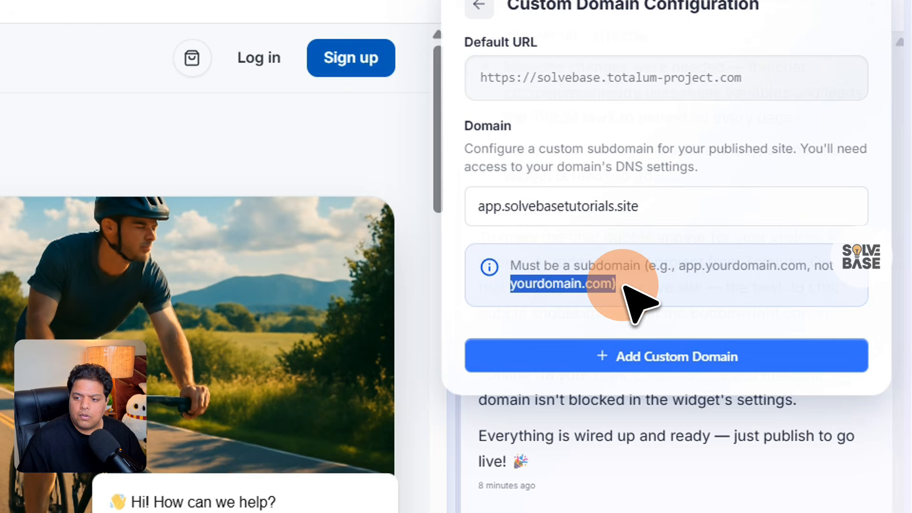
pyautogui.doubleClick(567, 263)
pyautogui.click(601, 147)
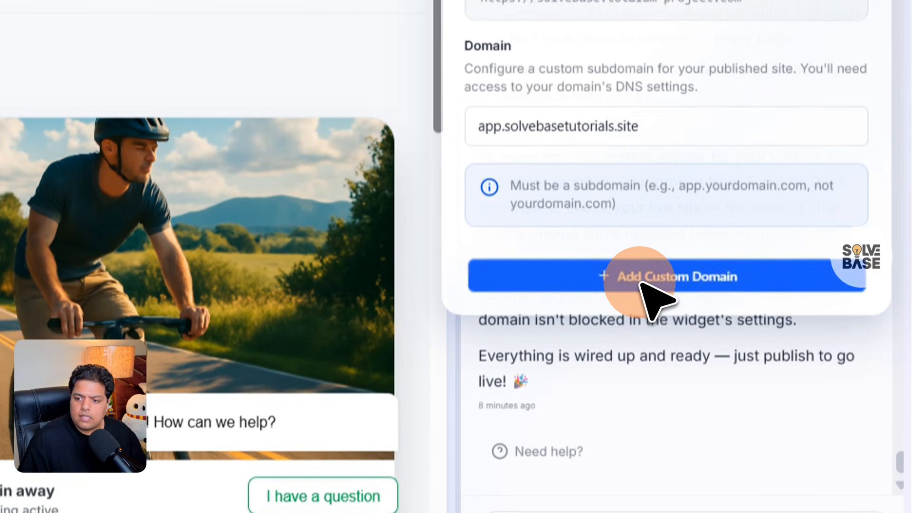
pyautogui.click(638, 369)
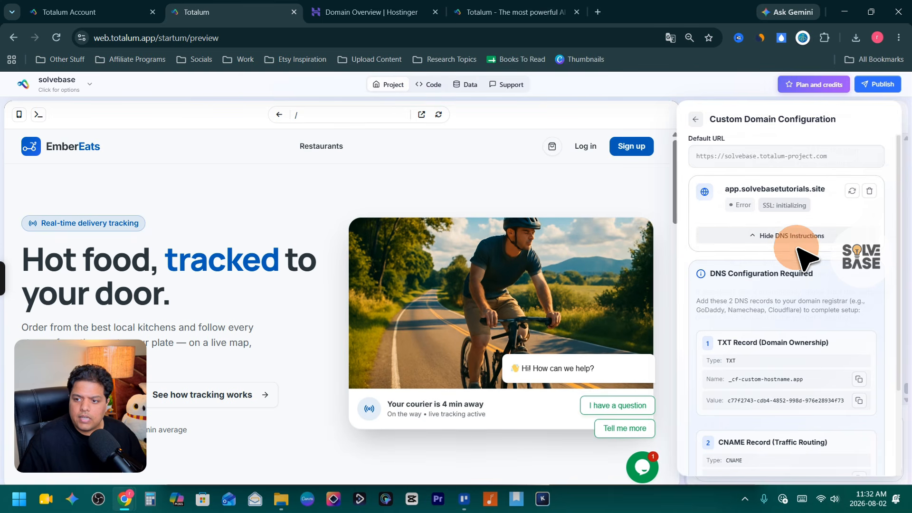
# Step: Examine the DNS configuration instructions for the required TXT and CNAME records of the new custom domain
pyautogui.scroll(-3, 750, 290)
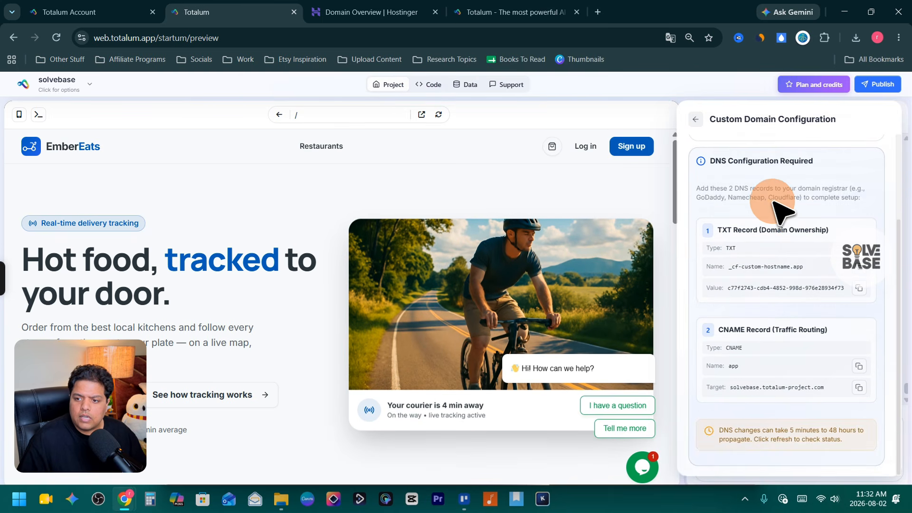
pyautogui.moveTo(711, 161); pyautogui.dragTo(819, 163)
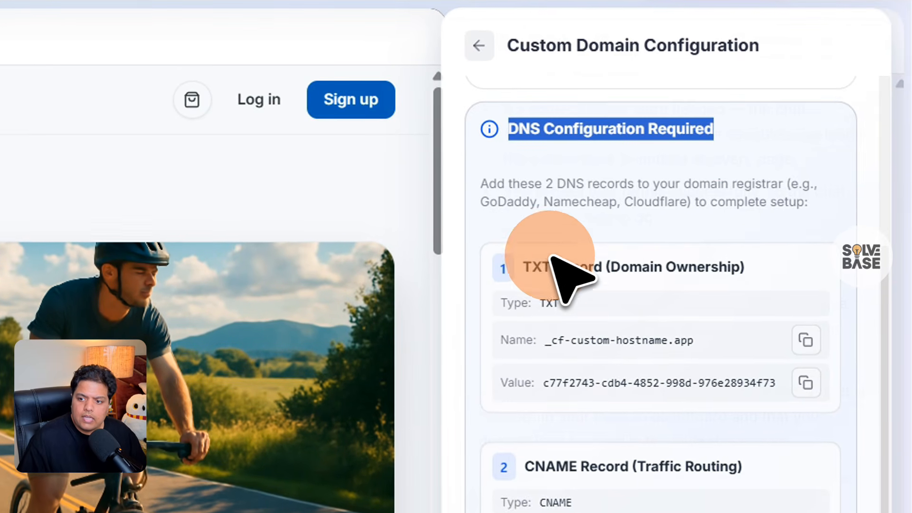
pyautogui.click(526, 265)
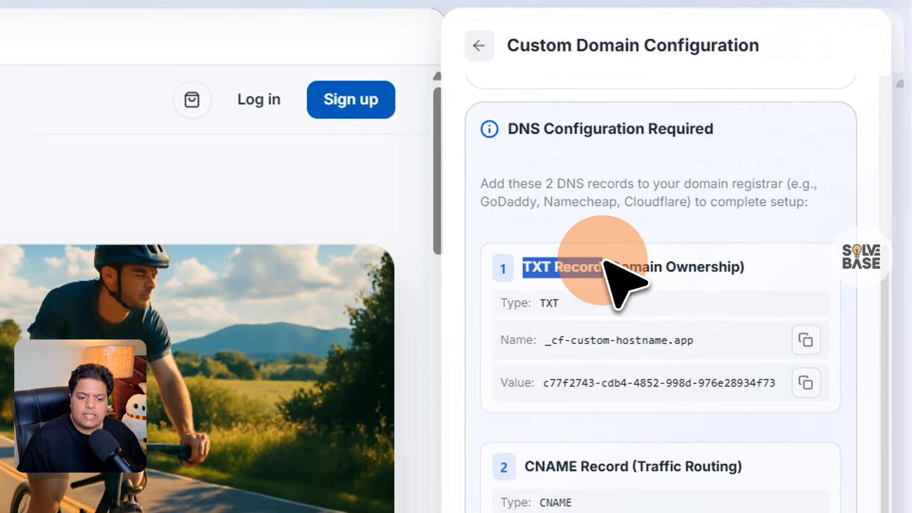
pyautogui.scroll(-2, 570, 380)
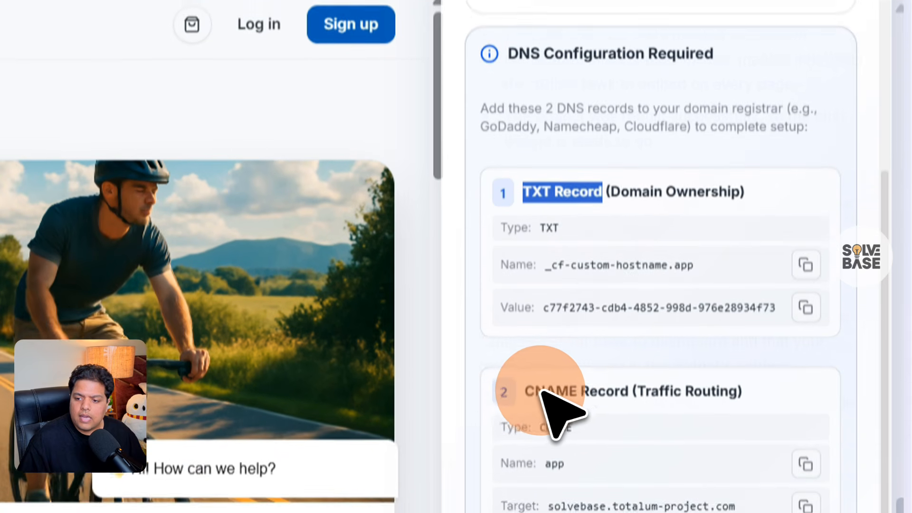
pyautogui.moveTo(541, 362); pyautogui.dragTo(730, 358)
pyautogui.click(676, 357)
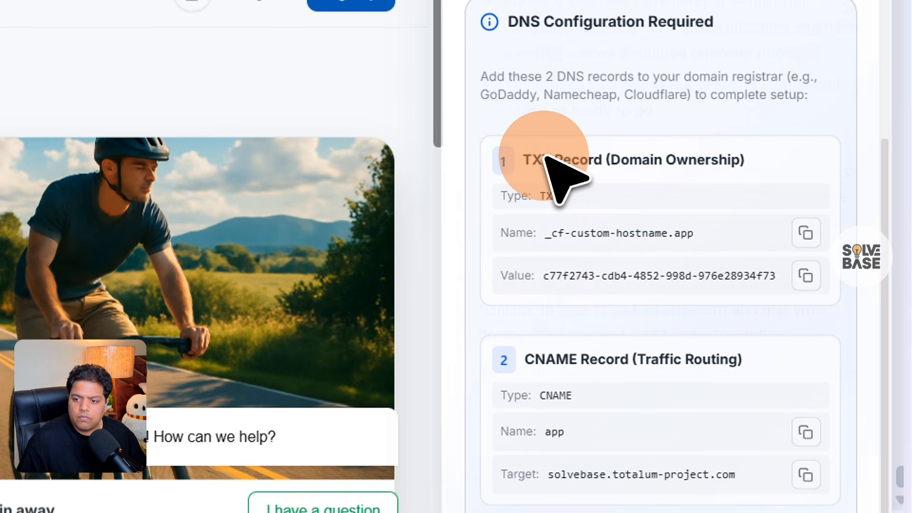
pyautogui.moveTo(525, 160); pyautogui.dragTo(598, 154)
pyautogui.click(567, 197)
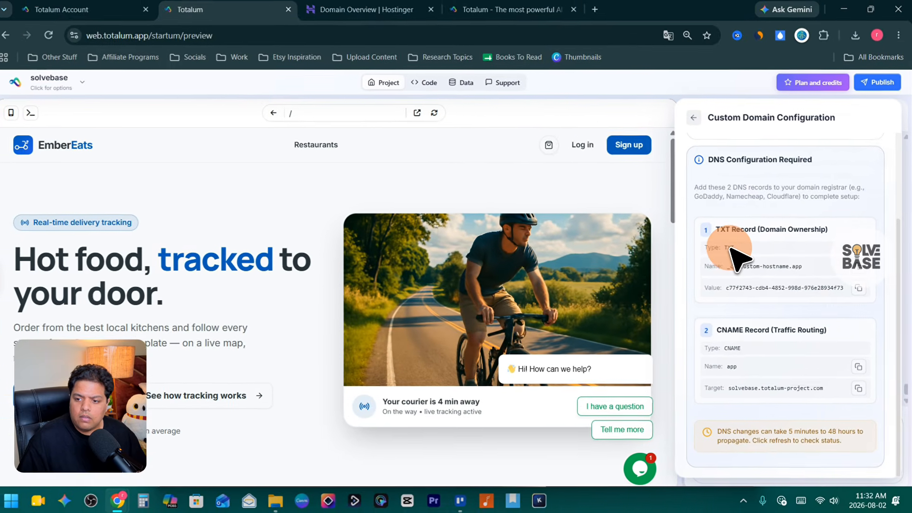
# Step: Switch to Hostinger and open the list of existing DNS records for solvebasetutorials.site
pyautogui.click(376, 13)
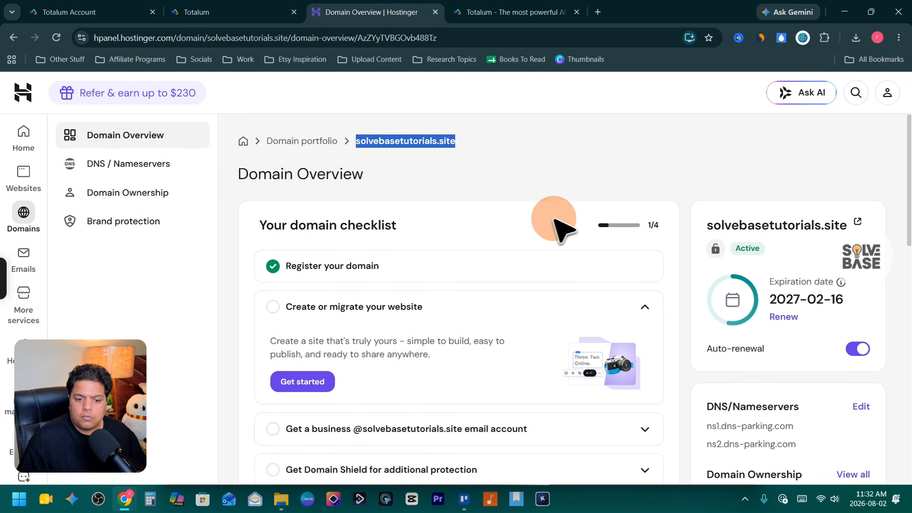
pyautogui.click(102, 166)
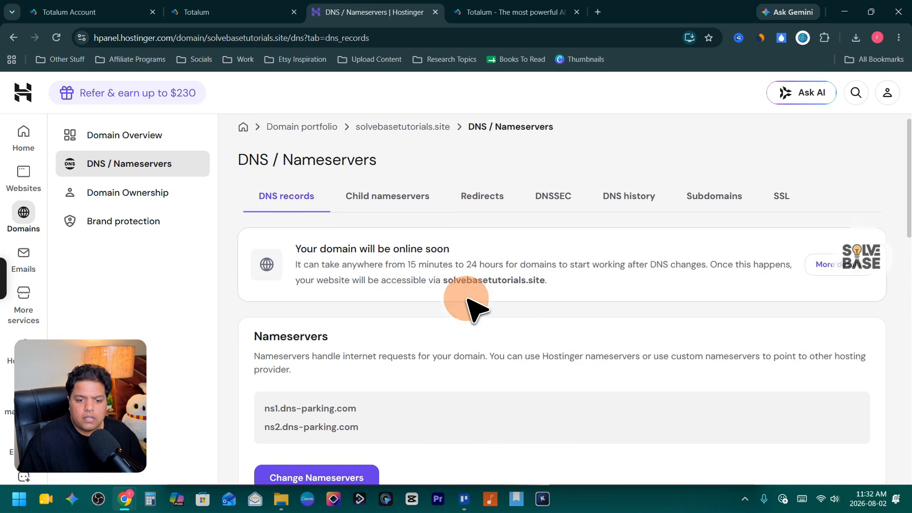
pyautogui.scroll(-10, 471, 295)
pyautogui.scroll(-3, 473, 294)
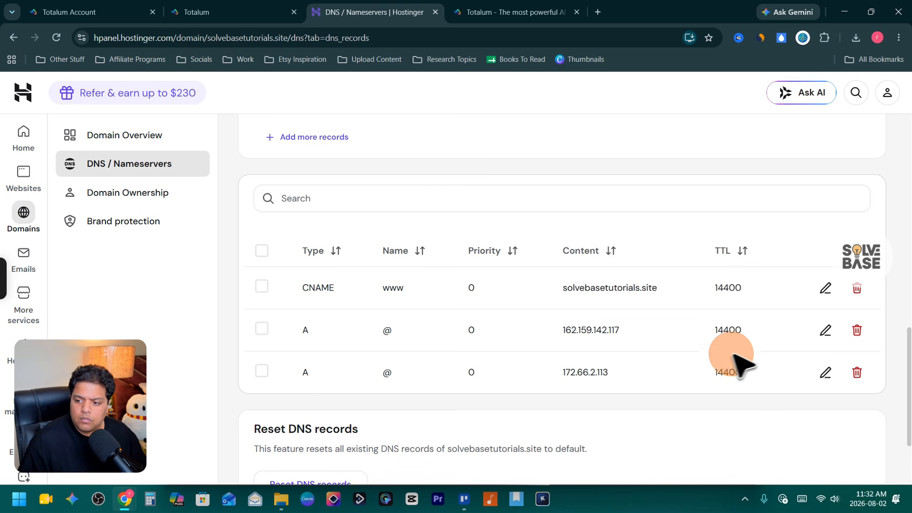
# Step: Delete the existing www CNAME record and both @ A records from the domain's DNS records
pyautogui.click(858, 289)
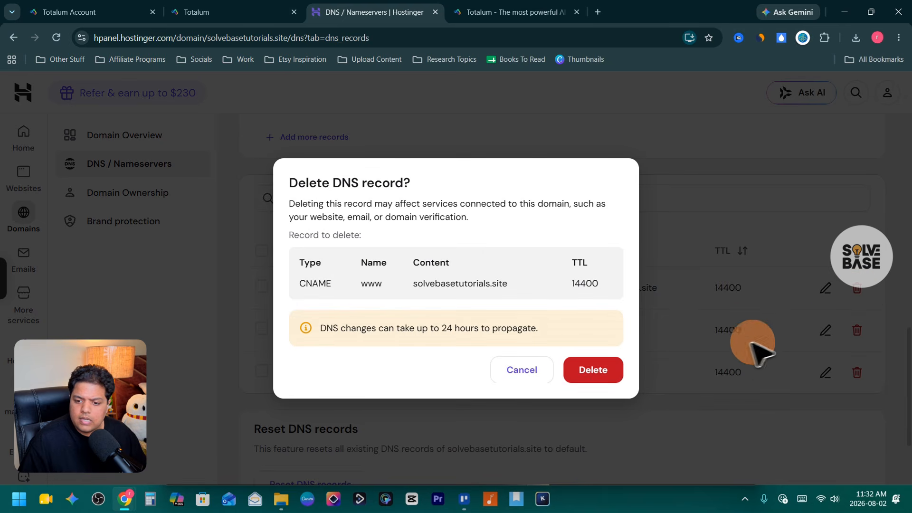
pyautogui.click(593, 369)
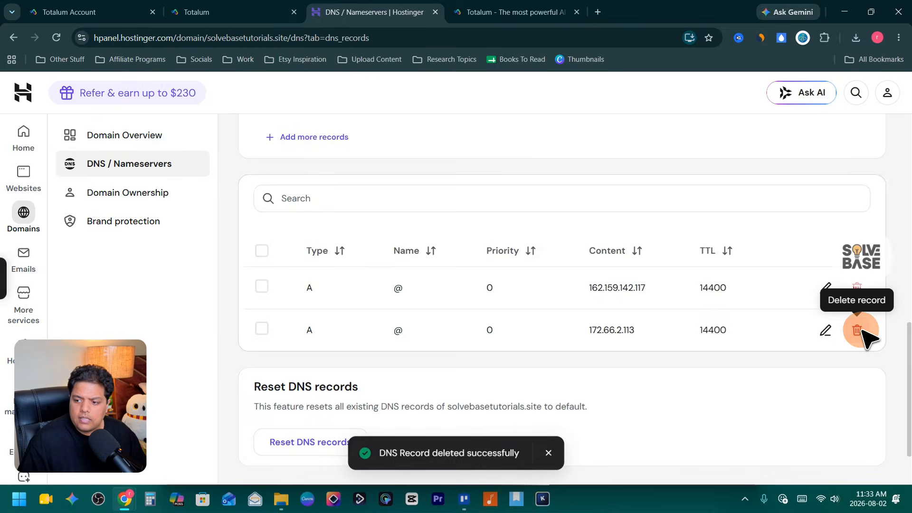
pyautogui.click(858, 329)
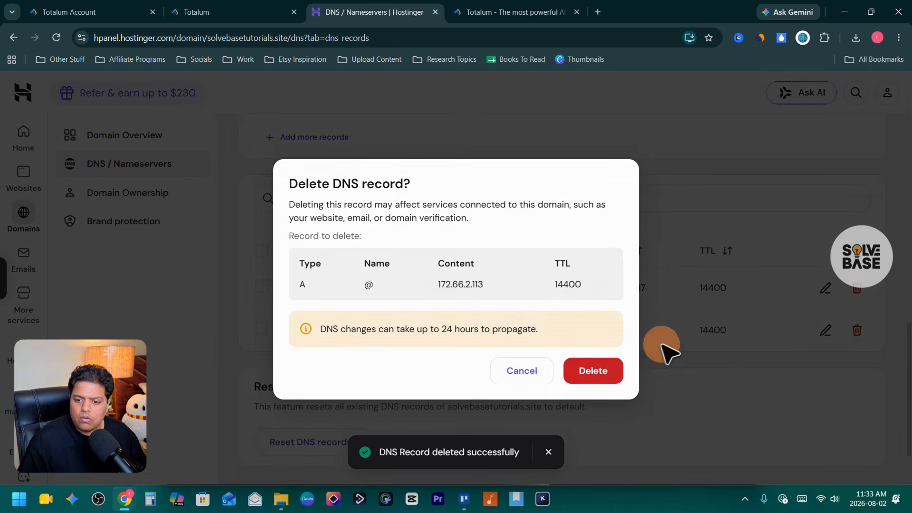
pyautogui.click(594, 370)
pyautogui.click(858, 288)
pyautogui.click(593, 371)
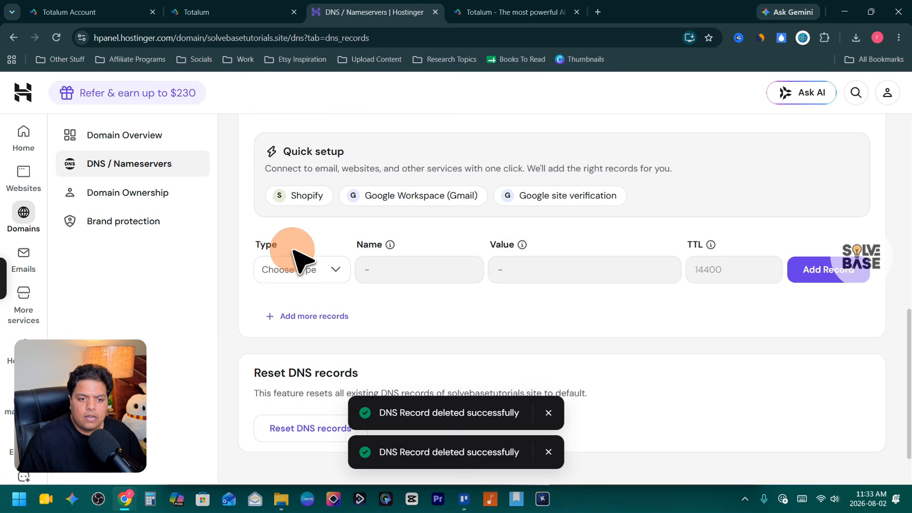
# Step: Close the extra Totalum website tab and return to the DNS records page in Hostinger
pyautogui.click(266, 11)
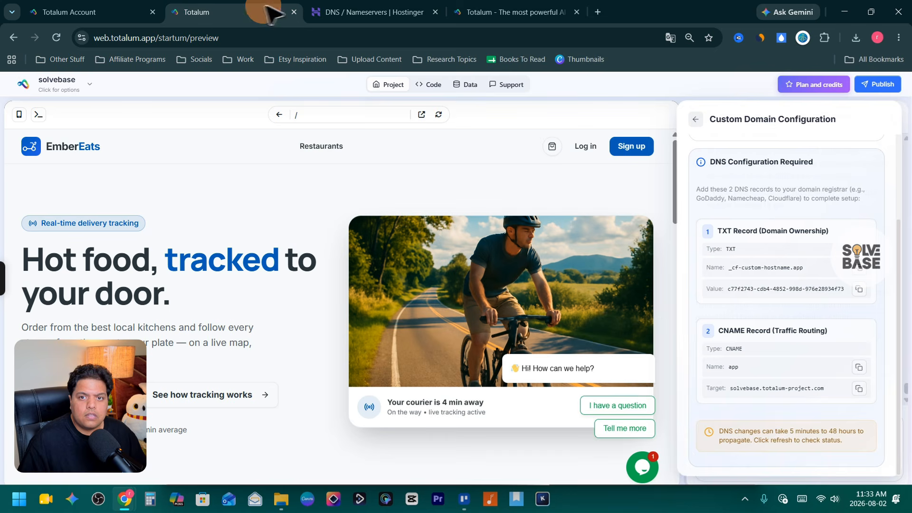
pyautogui.click(577, 11)
pyautogui.click(382, 12)
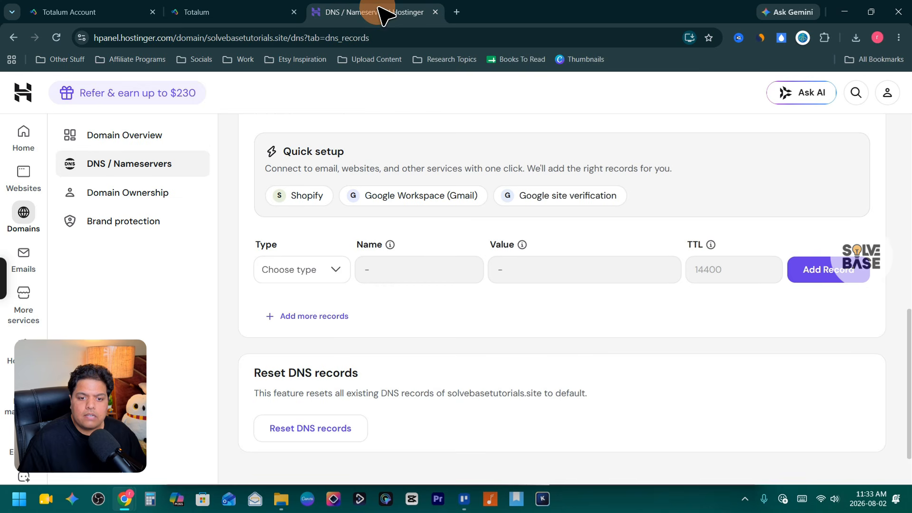
# Step: Choose TXT as the type of the new DNS record
pyautogui.click(324, 276)
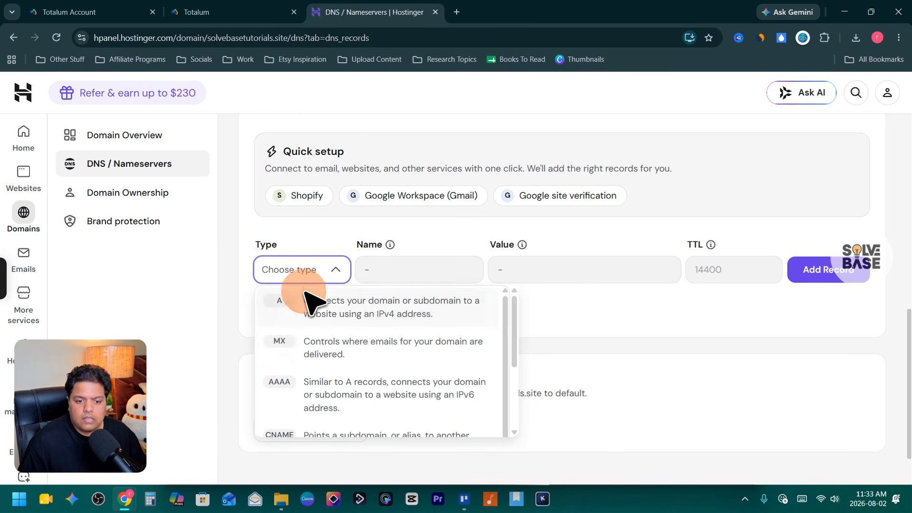
pyautogui.scroll(-2, 356, 340)
pyautogui.scroll(2, 380, 348)
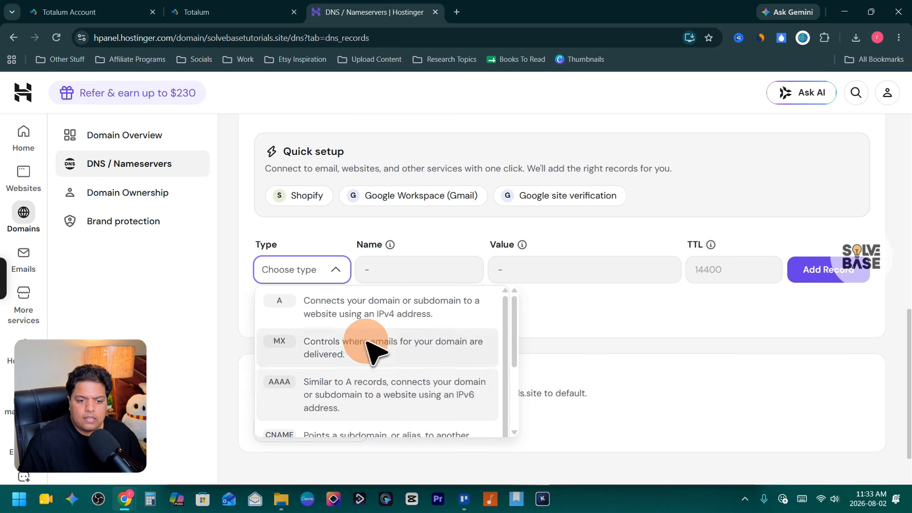
pyautogui.scroll(-2, 335, 344)
pyautogui.scroll(-2, 328, 382)
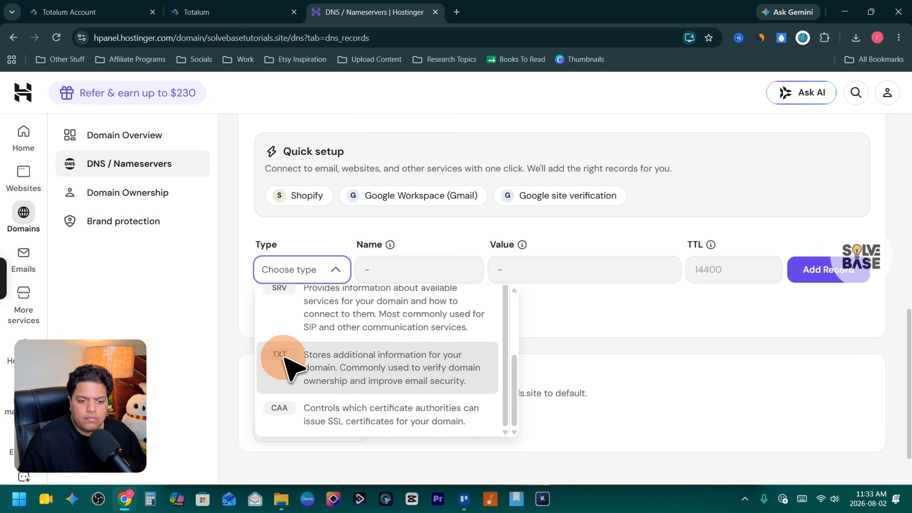
pyautogui.click(350, 366)
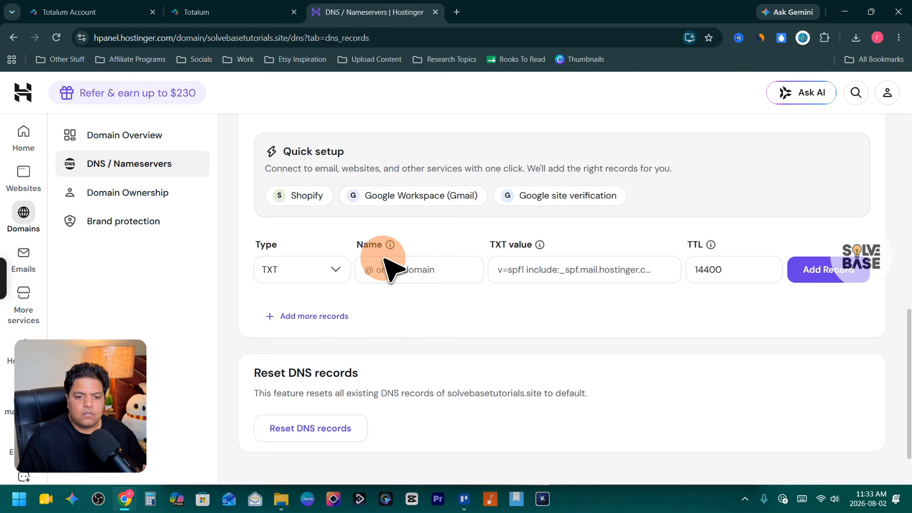
# Step: Copy the TXT record name from Totalum and enter _cf-custom-hostname.app as the new record's name in Hostinger
pyautogui.click(244, 12)
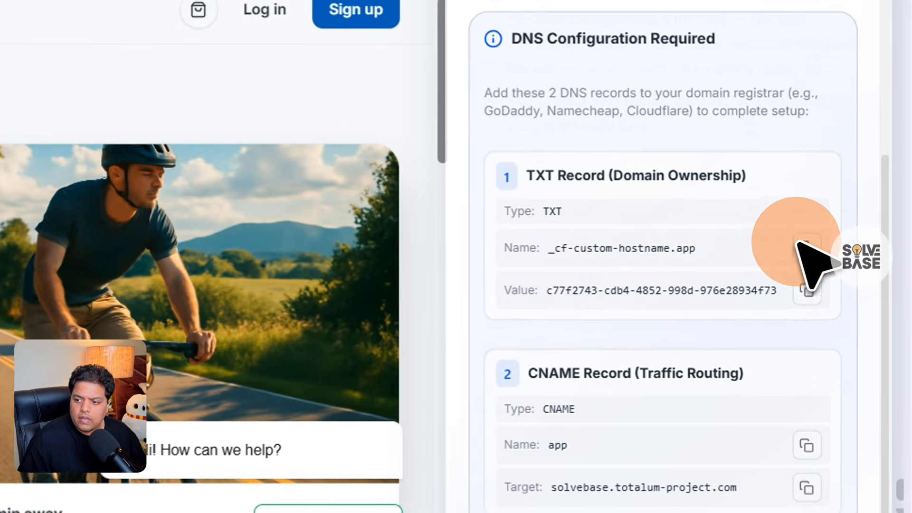
pyautogui.click(815, 250)
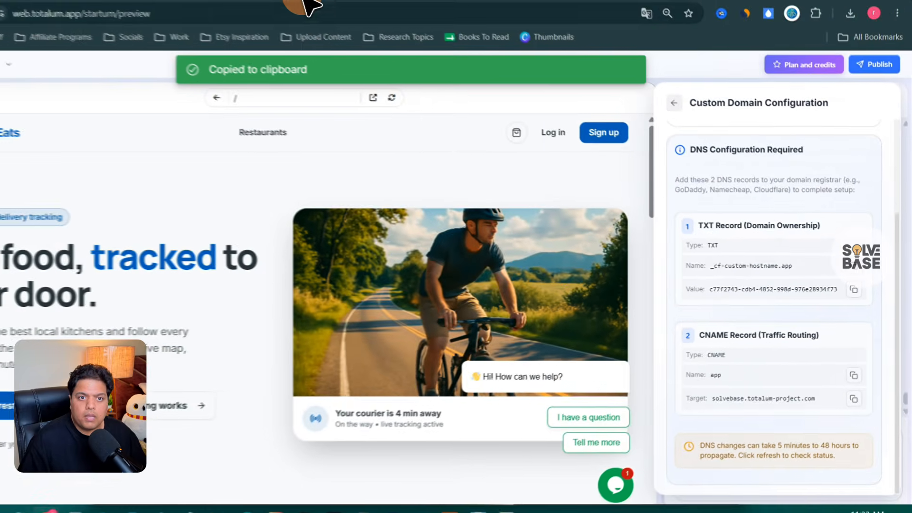
pyautogui.click(352, 9)
pyautogui.click(399, 269)
pyautogui.hotkey('ctrl', 'v')
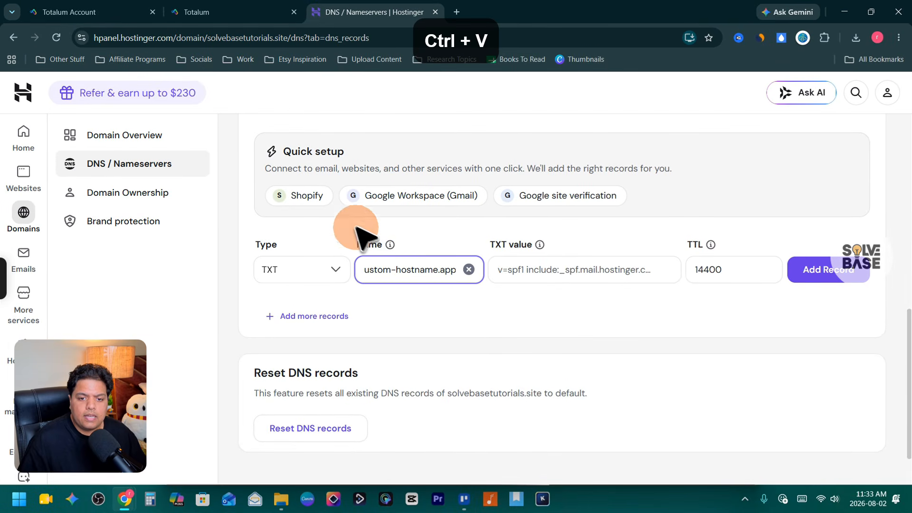
# Step: Copy the domain-ownership verification value from Totalum, paste it as the TXT value in Hostinger, and add the record with TTL 14400
pyautogui.click(233, 12)
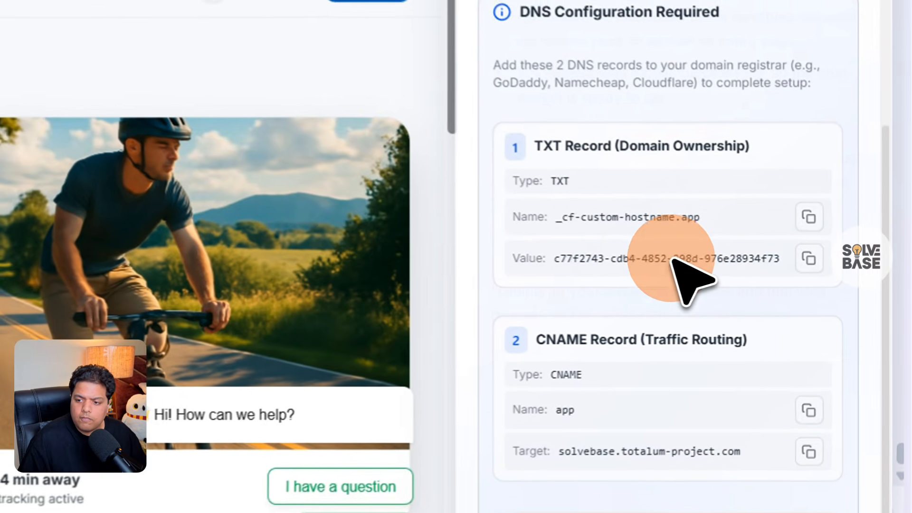
pyautogui.click(809, 258)
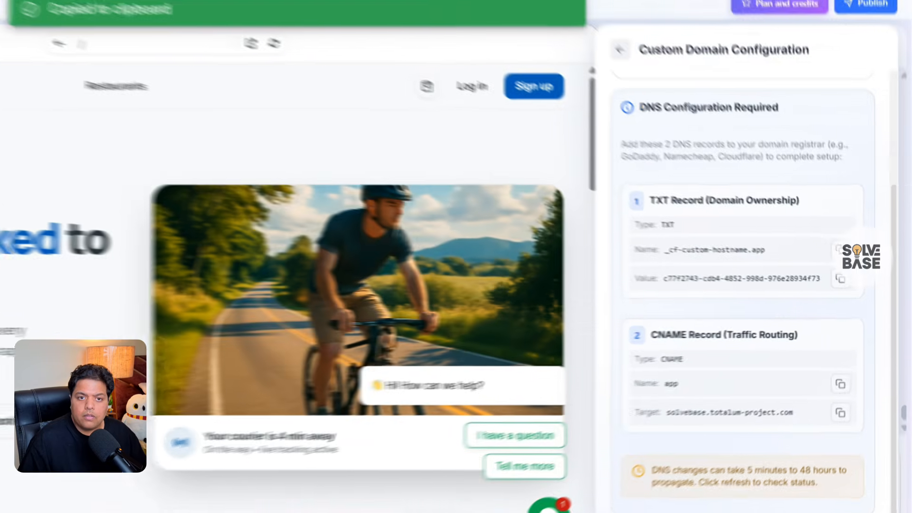
pyautogui.click(375, 10)
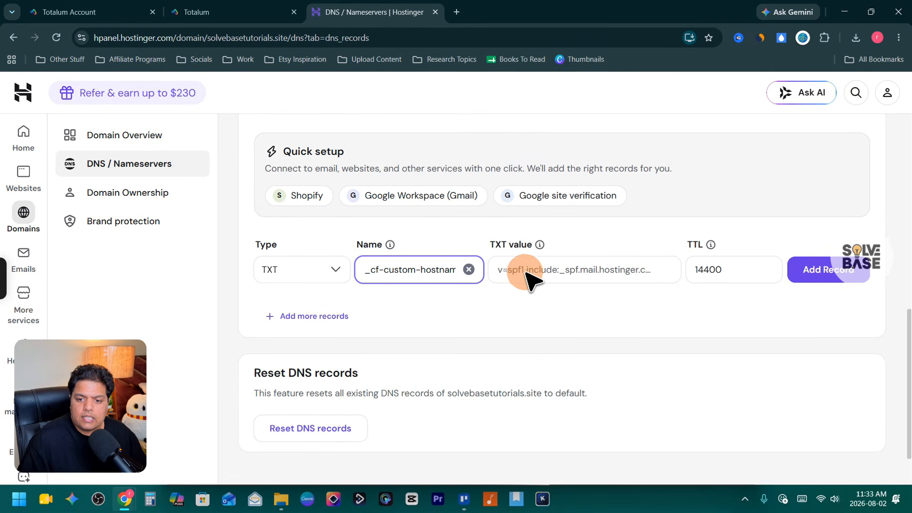
pyautogui.click(526, 272)
pyautogui.hotkey('ctrl', 'v')
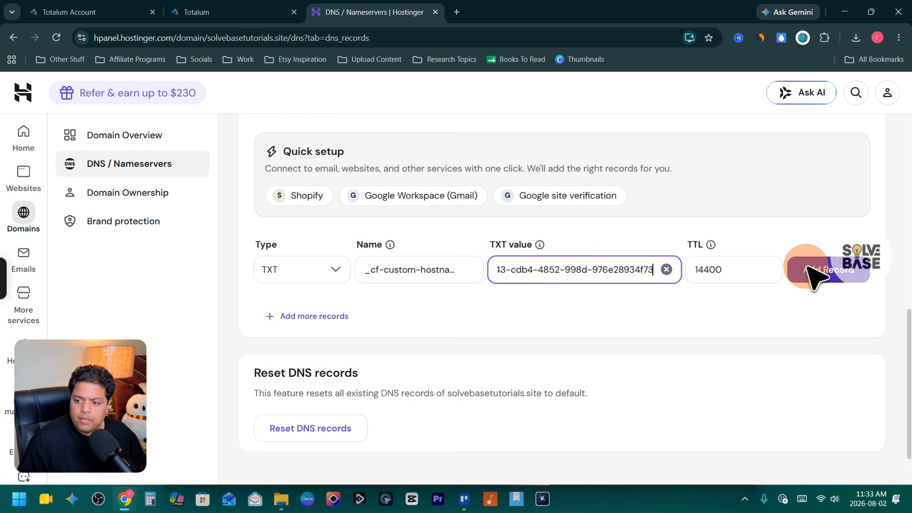
pyautogui.click(837, 280)
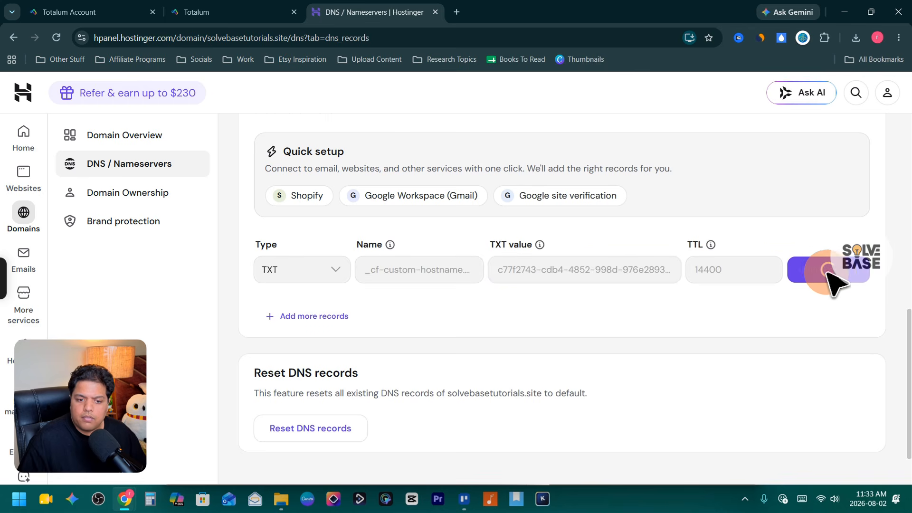
pyautogui.scroll(-3, 522, 299)
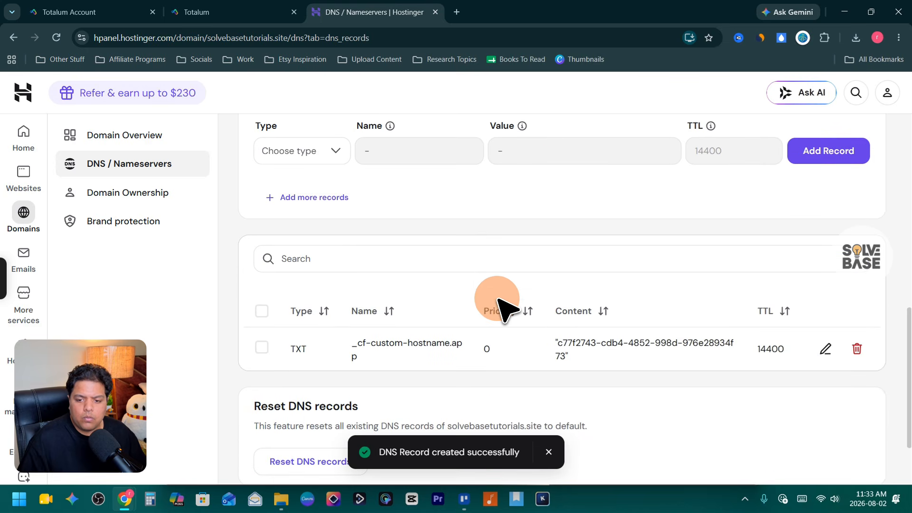
# Step: Check the second required record in Totalum and choose CNAME as the new record's type in Hostinger
pyautogui.click(260, 10)
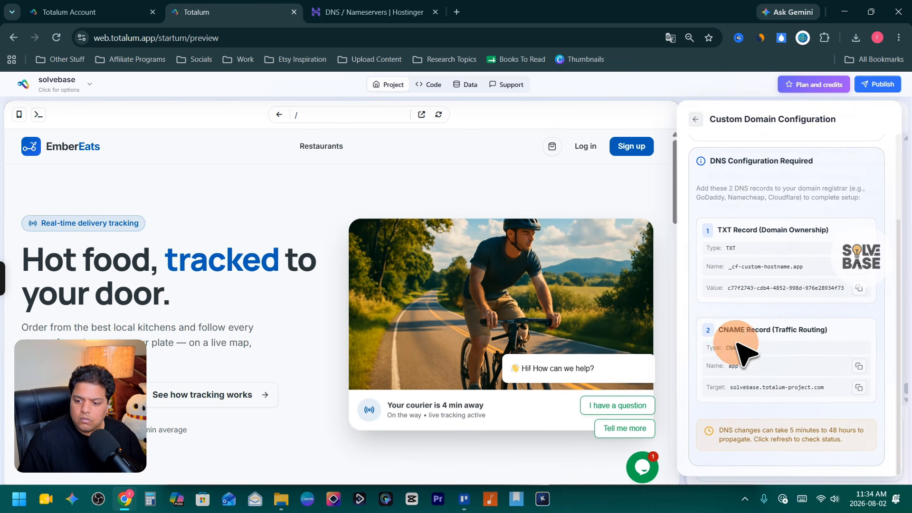
pyautogui.click(346, 9)
pyautogui.scroll(3, 428, 249)
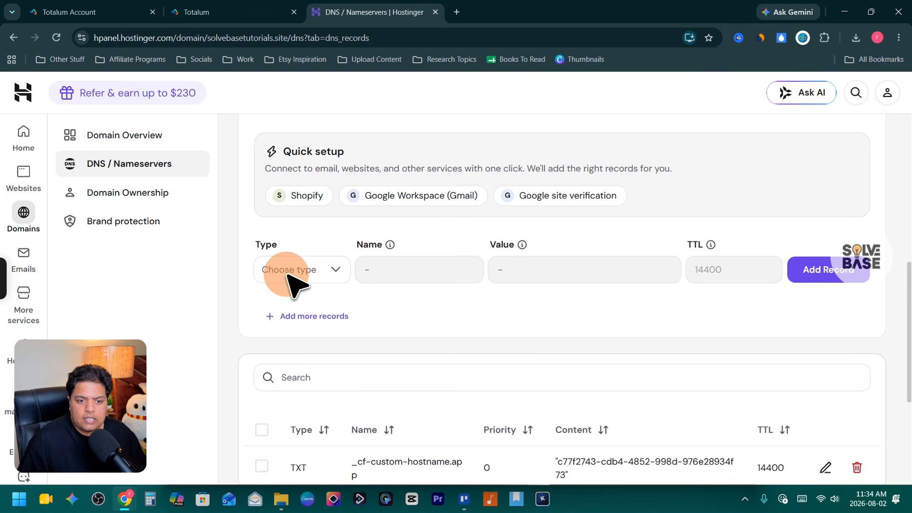
pyautogui.click(305, 274)
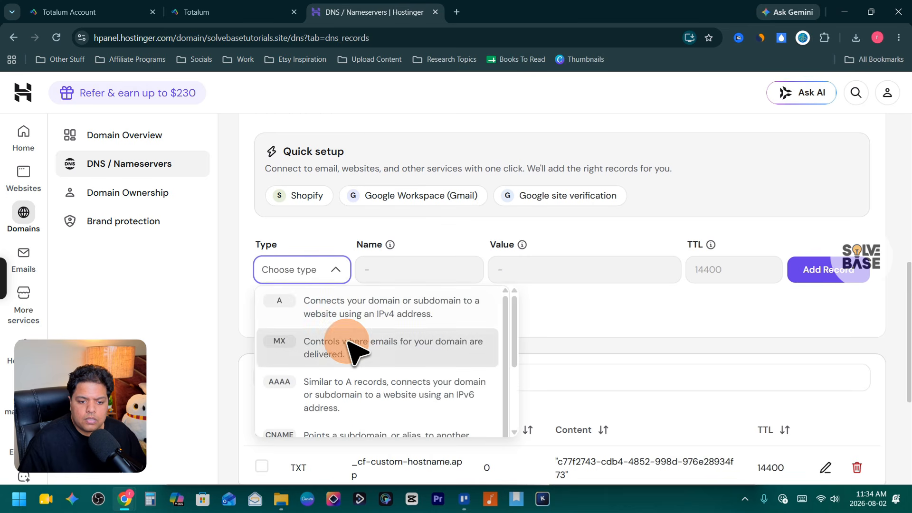
pyautogui.scroll(-3, 361, 352)
pyautogui.scroll(1, 490, 332)
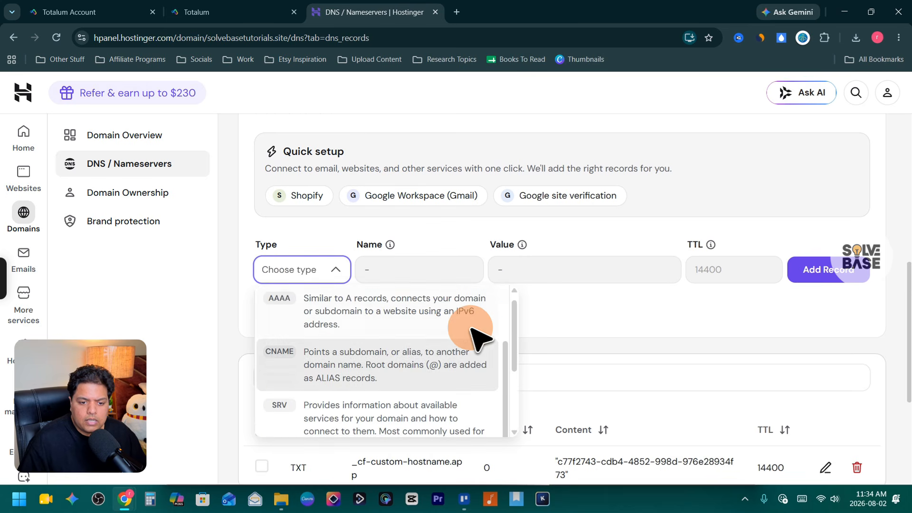
pyautogui.click(285, 368)
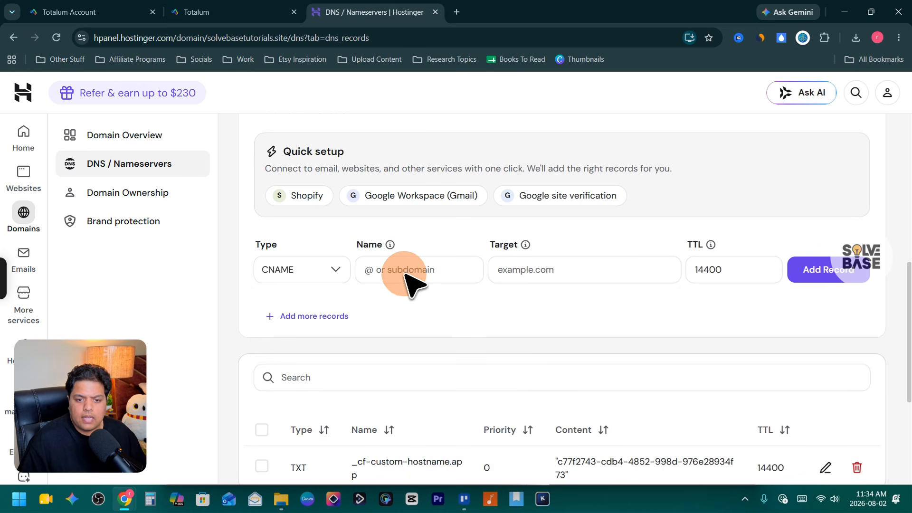
# Step: Copy the CNAME record name from Totalum and enter app as the record's name in Hostinger
pyautogui.click(210, 13)
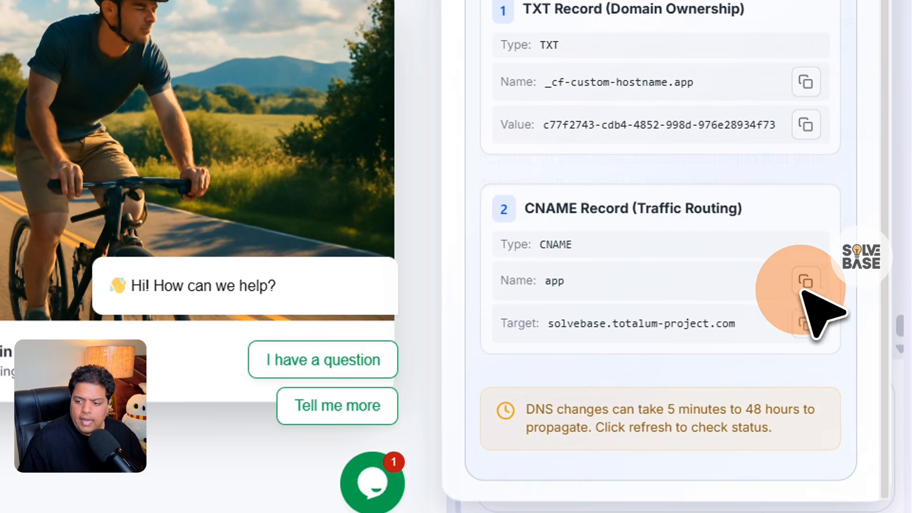
pyautogui.click(804, 285)
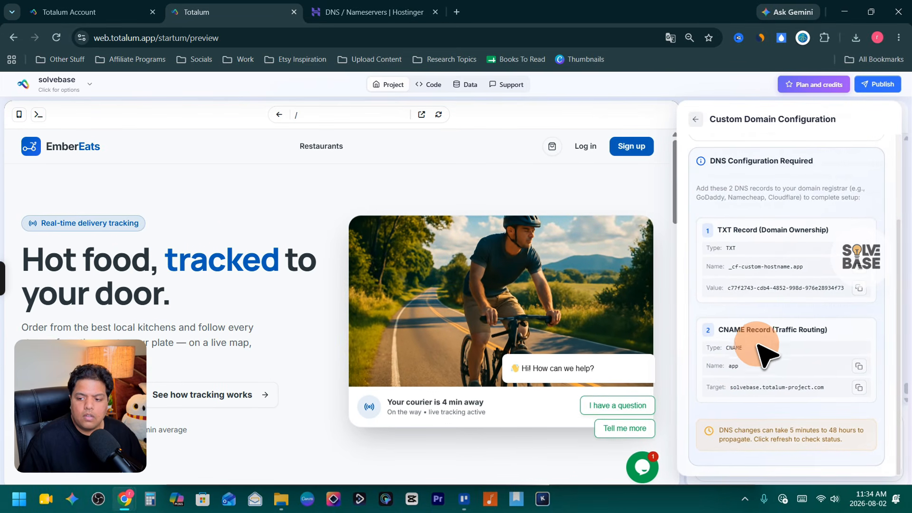
pyautogui.click(859, 366)
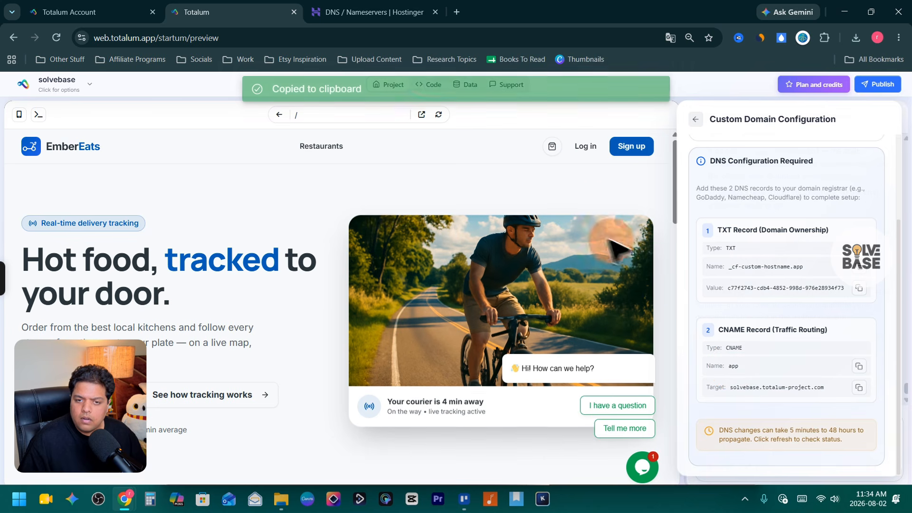
pyautogui.click(375, 12)
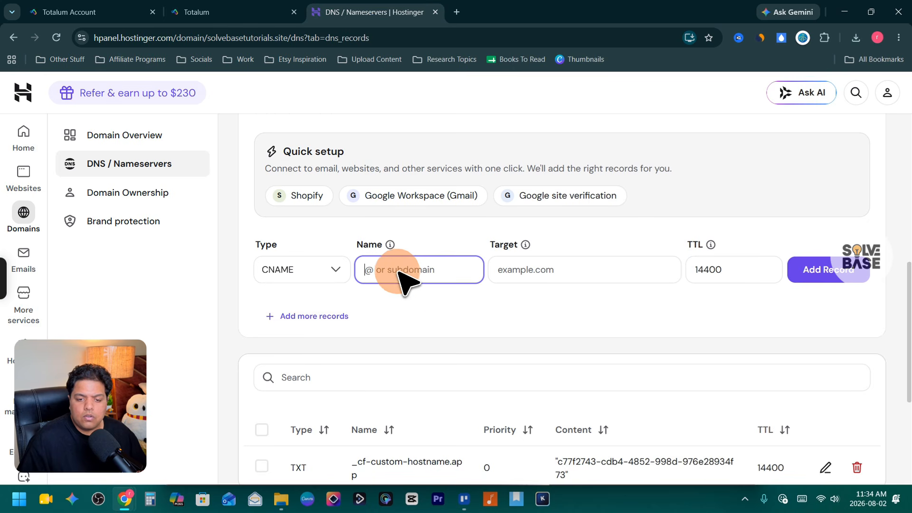
pyautogui.hotkey('ctrl', 'v')
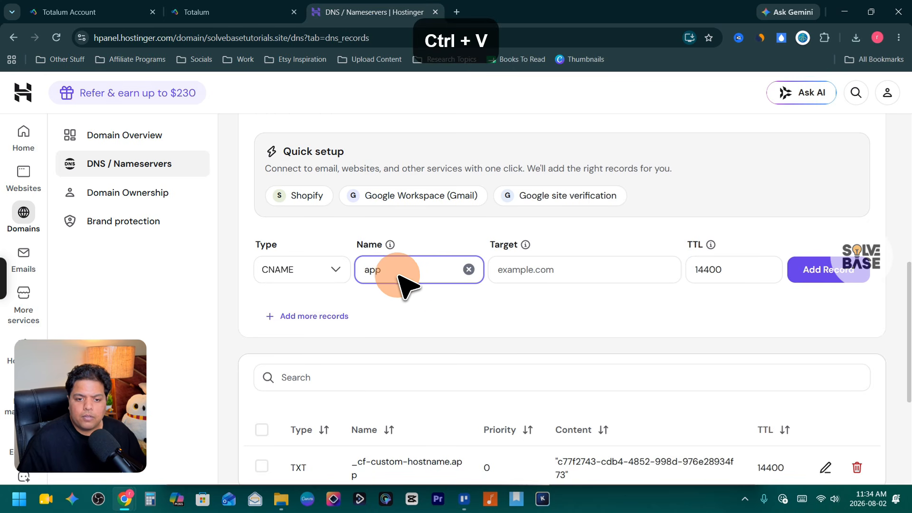
pyautogui.rightClick(386, 273)
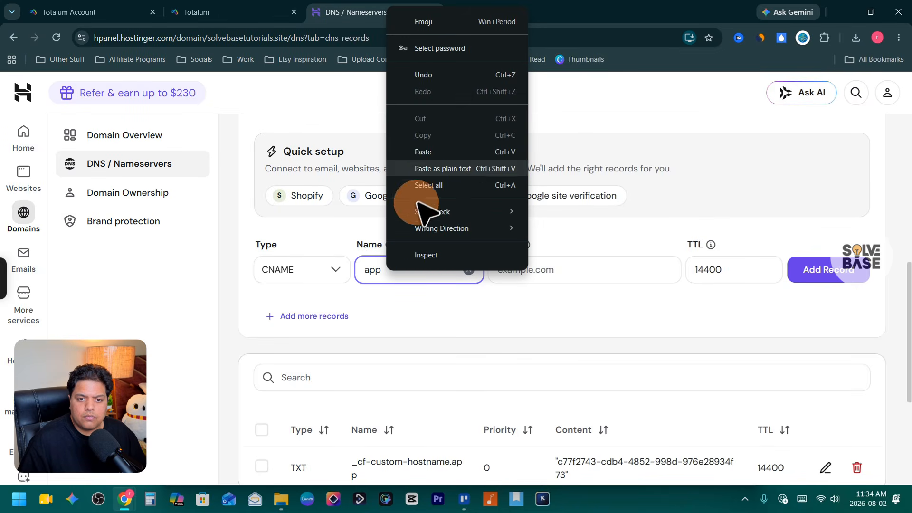
pyautogui.click(373, 269)
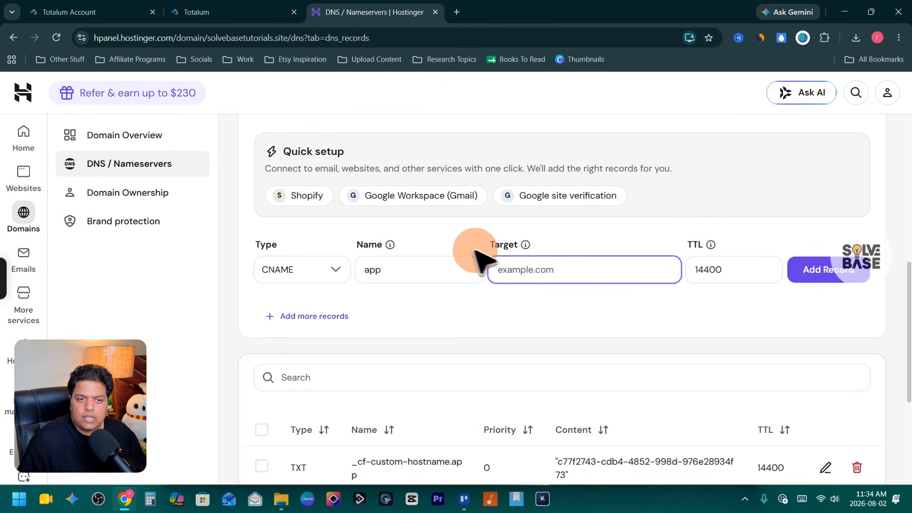
# Step: Copy the CNAME target solvebase.totalum-project.com from Totalum into the Hostinger record's target and add the record with TTL 14400
pyautogui.click(228, 13)
pyautogui.click(782, 325)
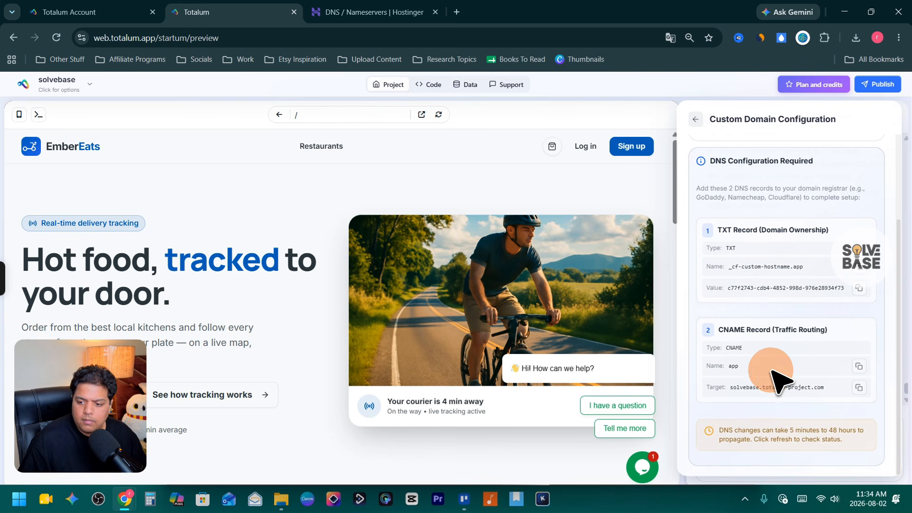
pyautogui.moveTo(730, 388); pyautogui.dragTo(825, 388)
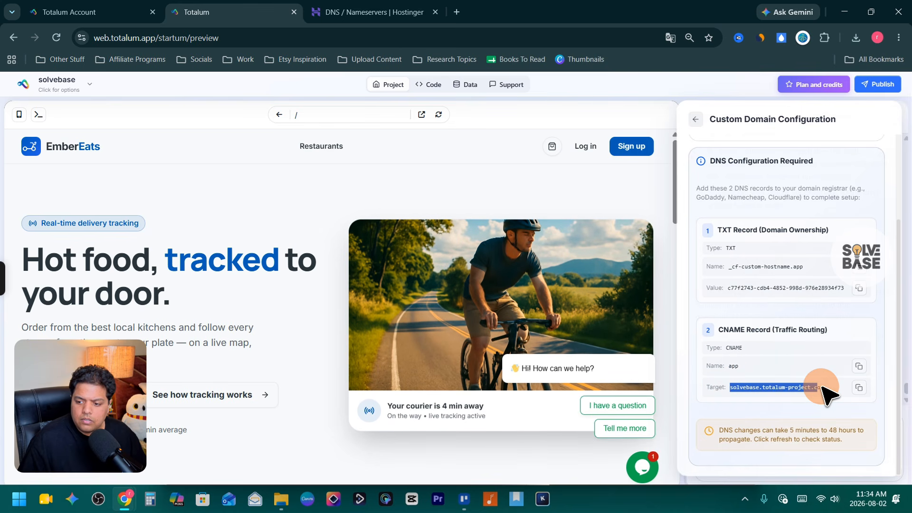
pyautogui.click(859, 387)
pyautogui.click(375, 12)
pyautogui.click(533, 278)
pyautogui.hotkey('ctrl', 'v')
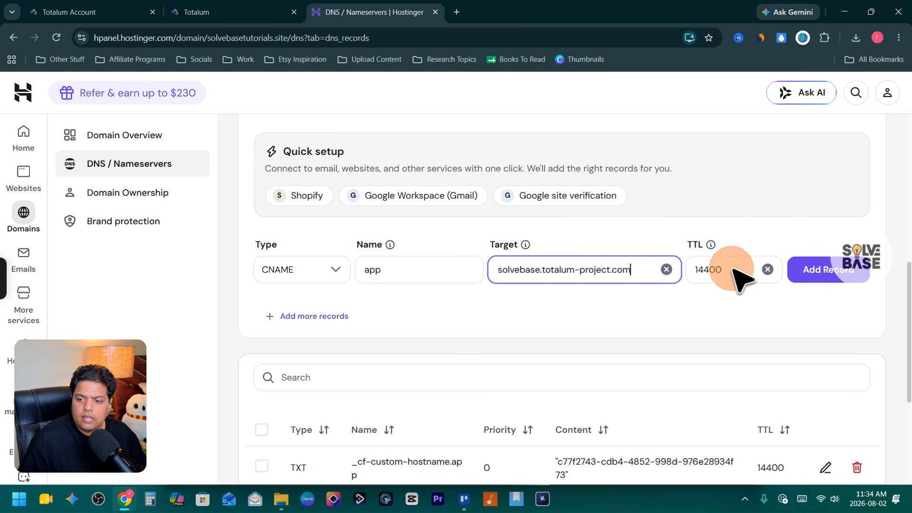
pyautogui.click(838, 277)
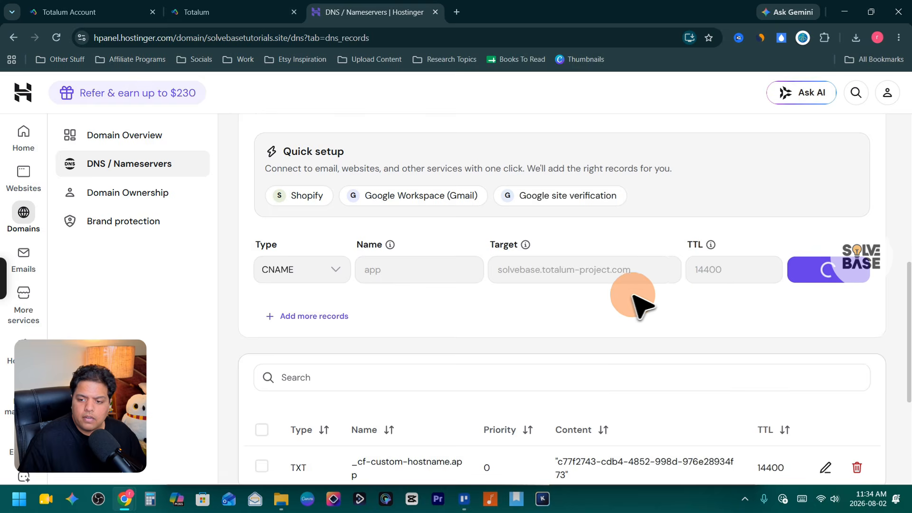
# Step: Check the two added DNS records in Hostinger, switch to Totalum and refresh the status of the custom domain app.solvebasetutorials.site
pyautogui.scroll(-3, 610, 304)
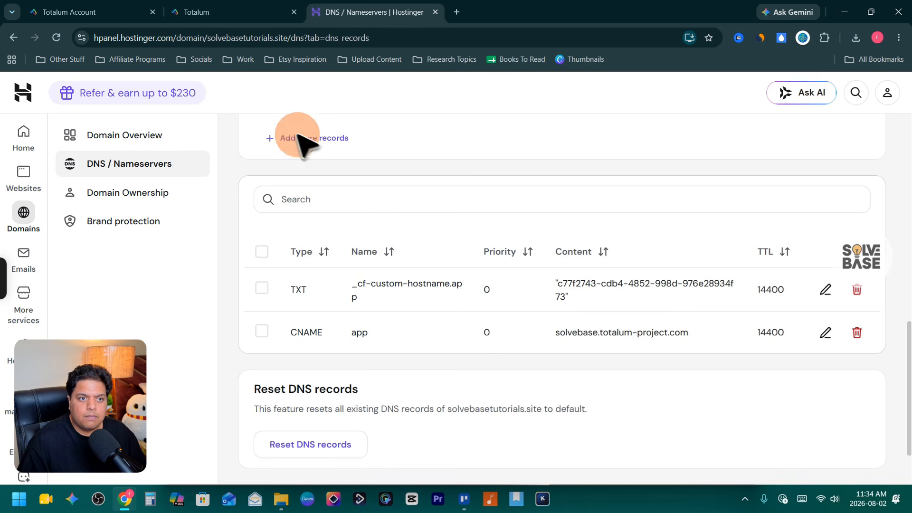
pyautogui.click(235, 14)
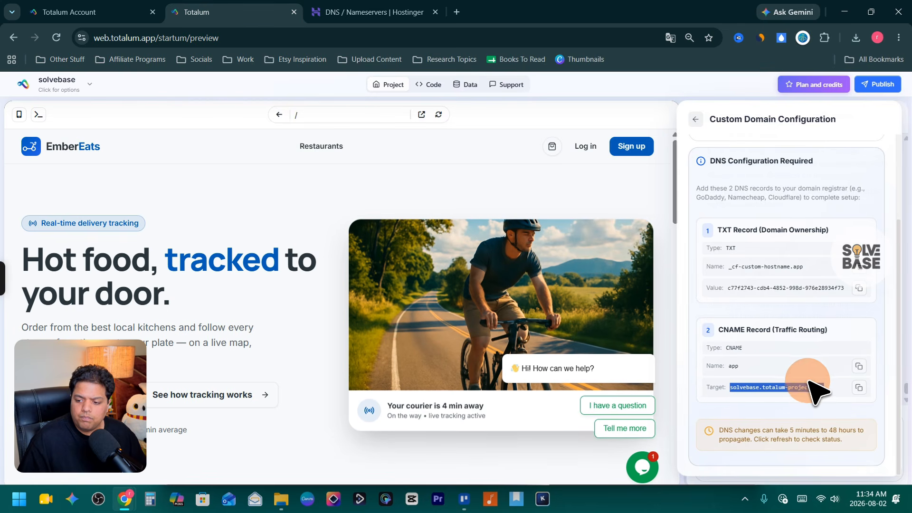
pyautogui.scroll(3, 850, 285)
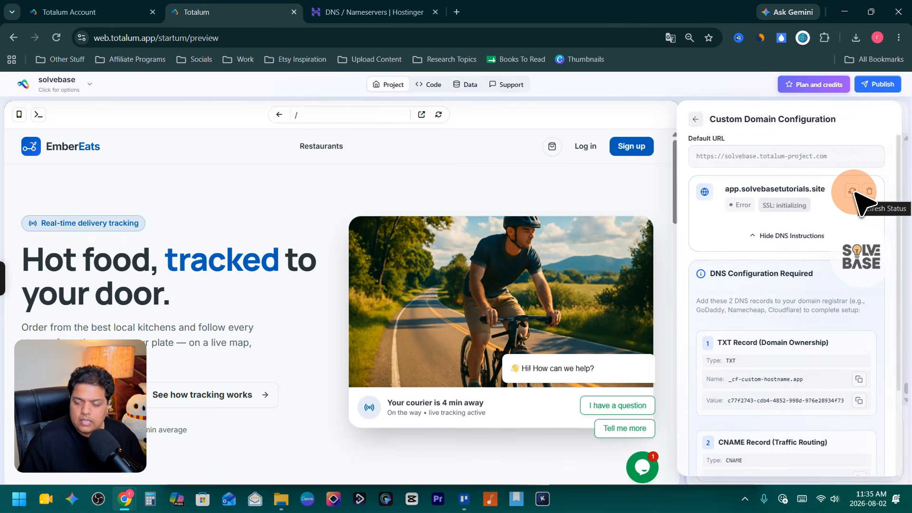
pyautogui.click(852, 191)
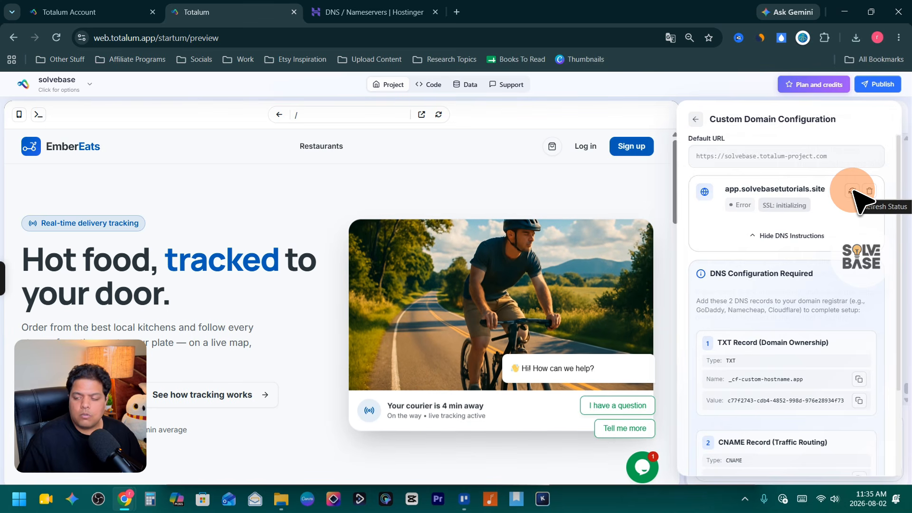
pyautogui.click(853, 192)
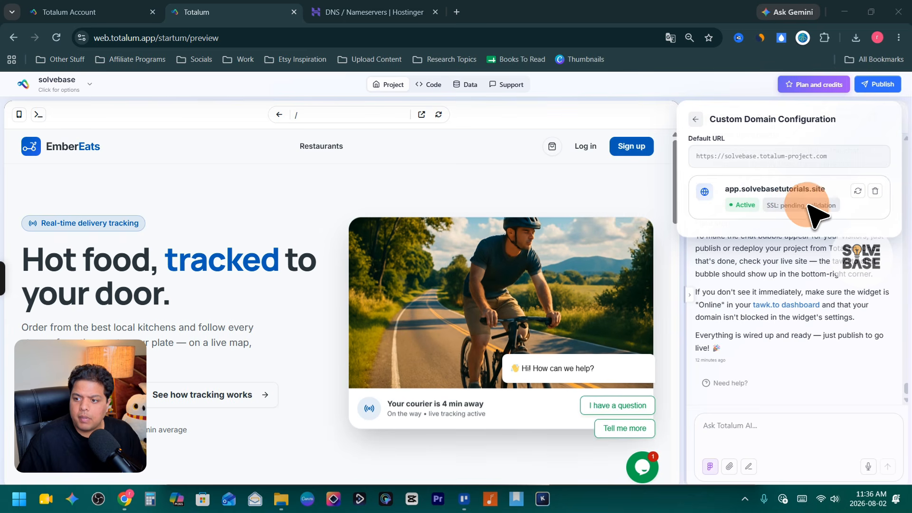
pyautogui.click(858, 191)
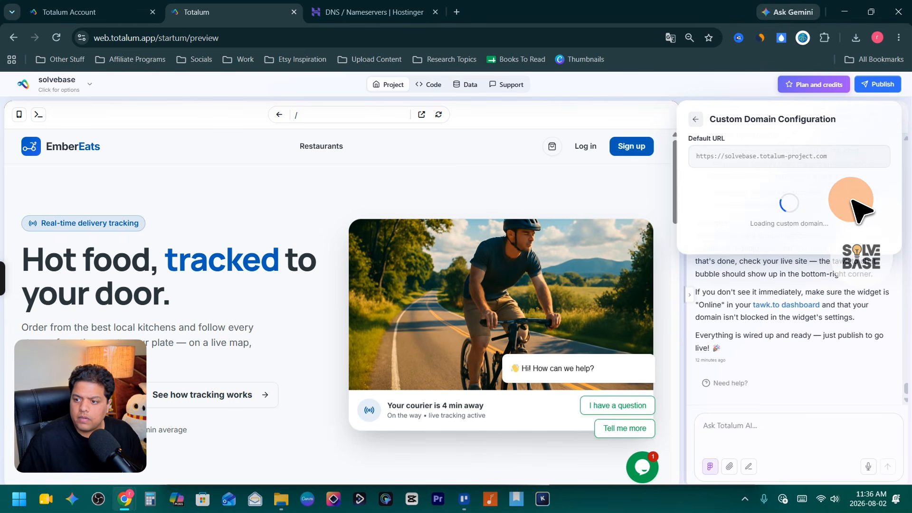
pyautogui.click(855, 193)
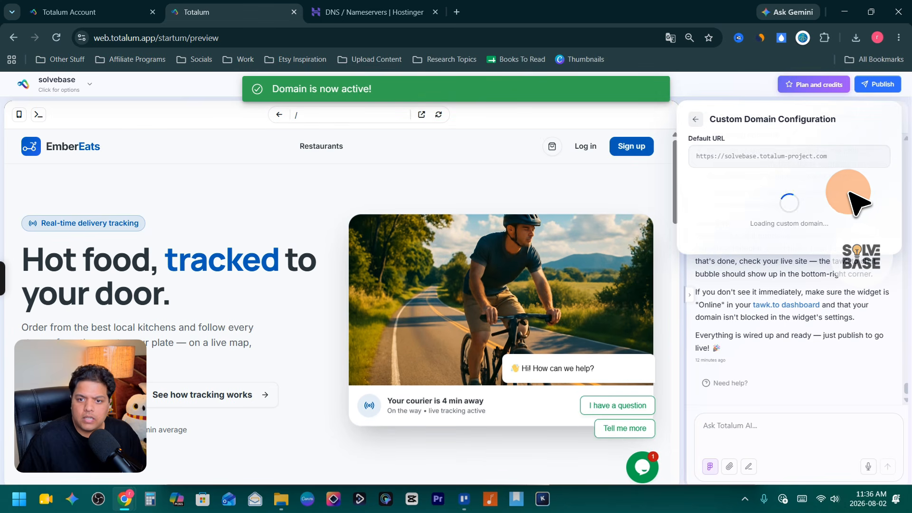
pyautogui.click(694, 119)
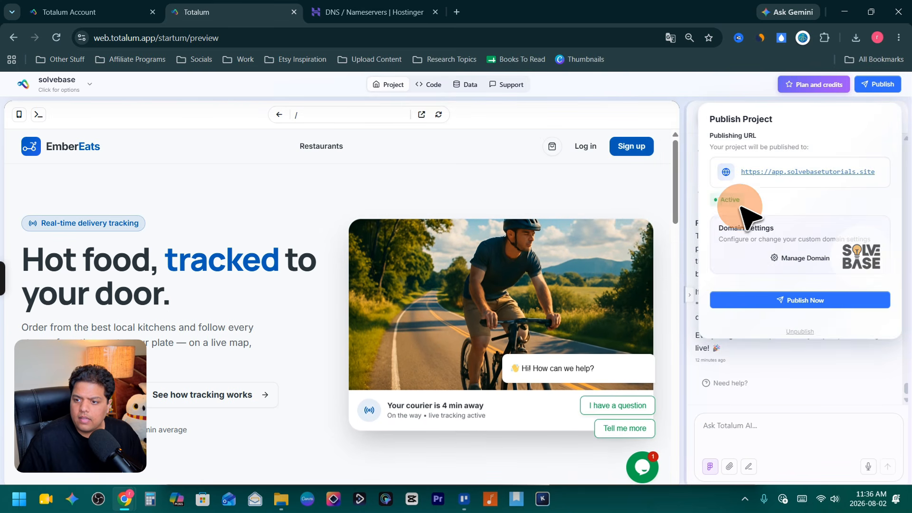
pyautogui.click(806, 303)
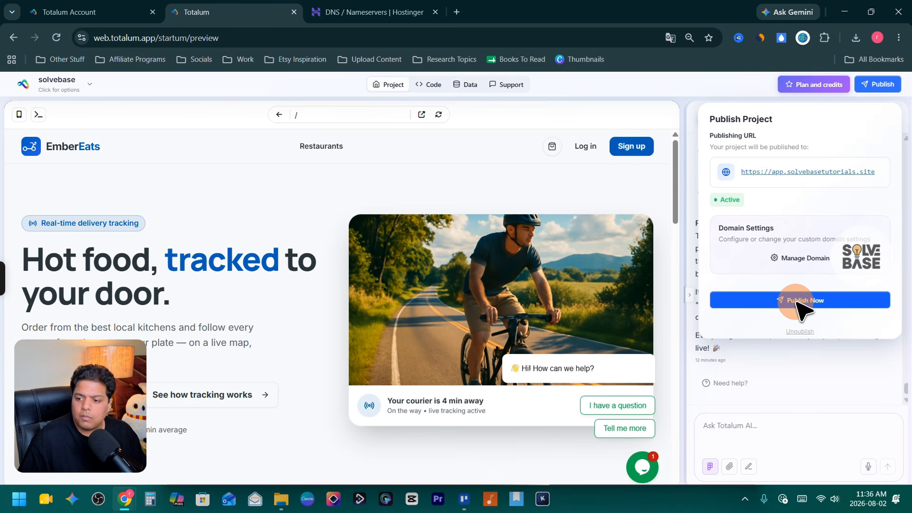
pyautogui.click(803, 306)
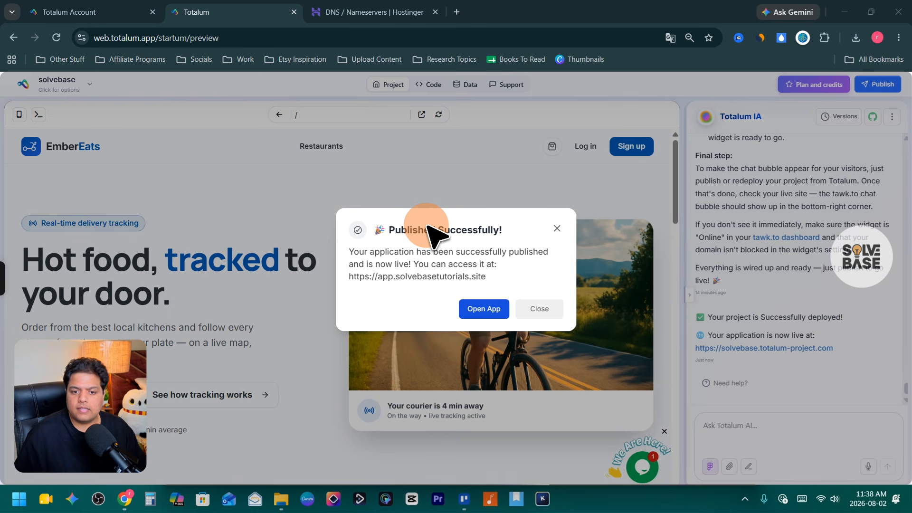
# Step: Review the publishing confirmation and its live address, and open the published app
pyautogui.moveTo(391, 231); pyautogui.dragTo(490, 230)
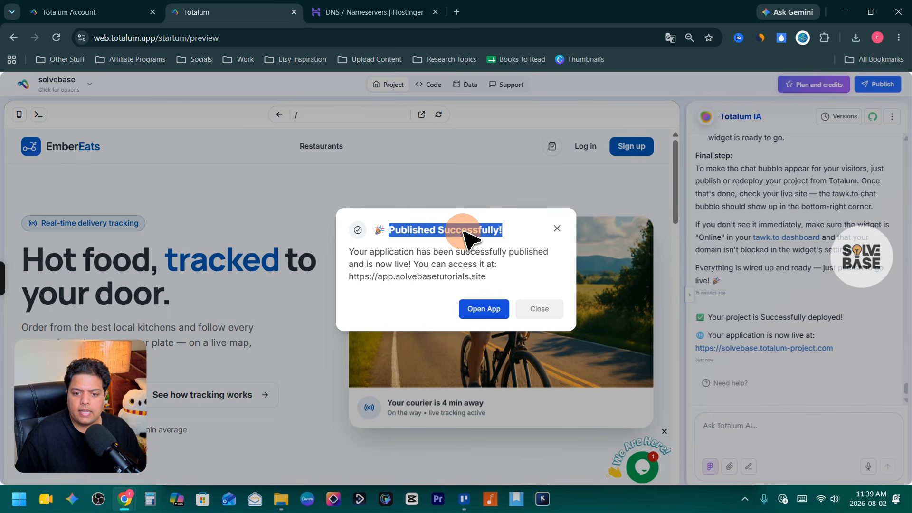
pyautogui.click(495, 276)
pyautogui.moveTo(484, 278); pyautogui.dragTo(348, 279)
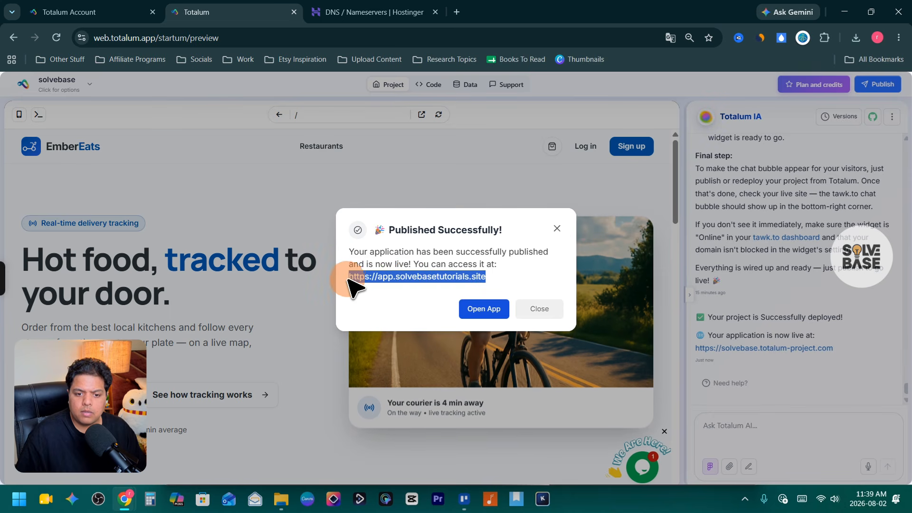
pyautogui.click(491, 310)
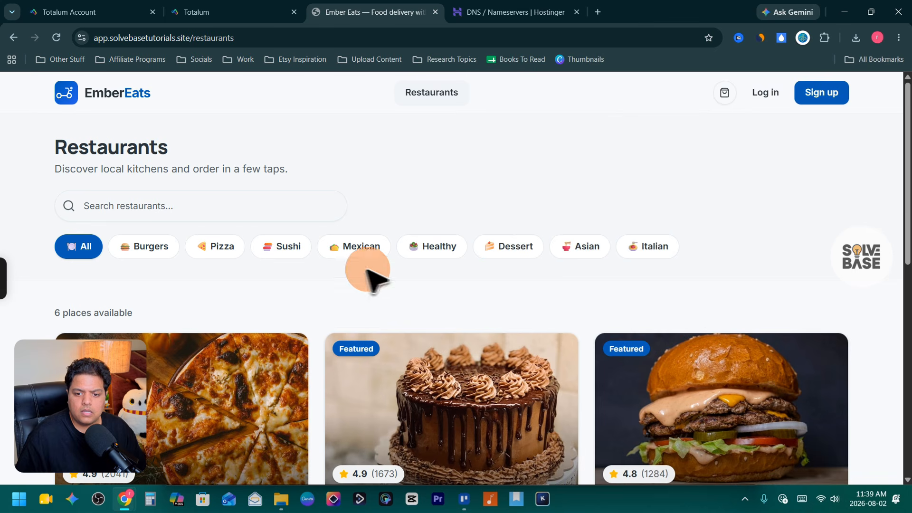
# Step: Filter the live site's restaurants by Dessert, open Sweet Tooth, inspect the site's connection security, and return to the Totalum project
pyautogui.click(510, 248)
pyautogui.scroll(-5, 232, 192)
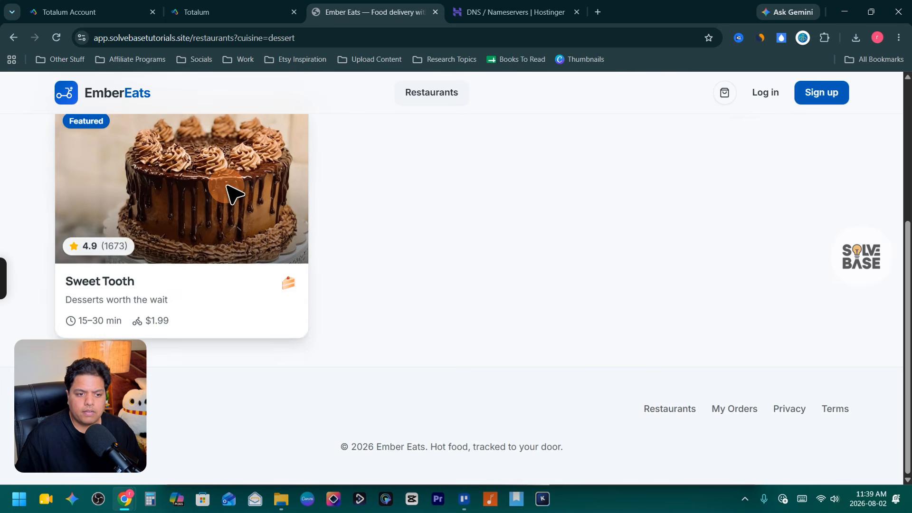
pyautogui.click(233, 193)
pyautogui.click(81, 38)
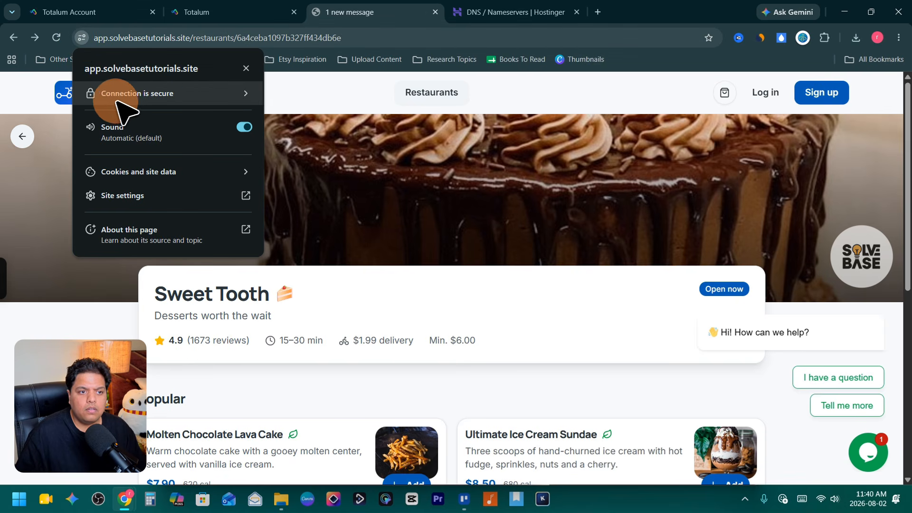
pyautogui.click(276, 14)
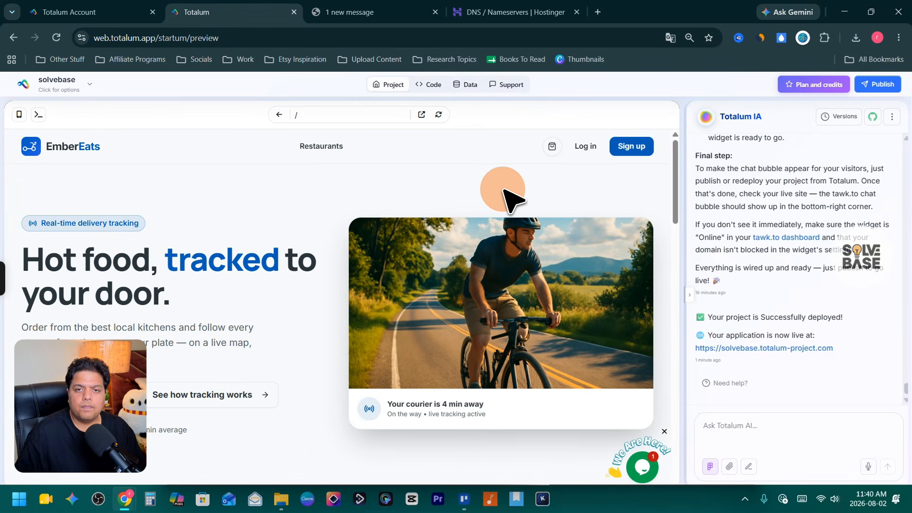